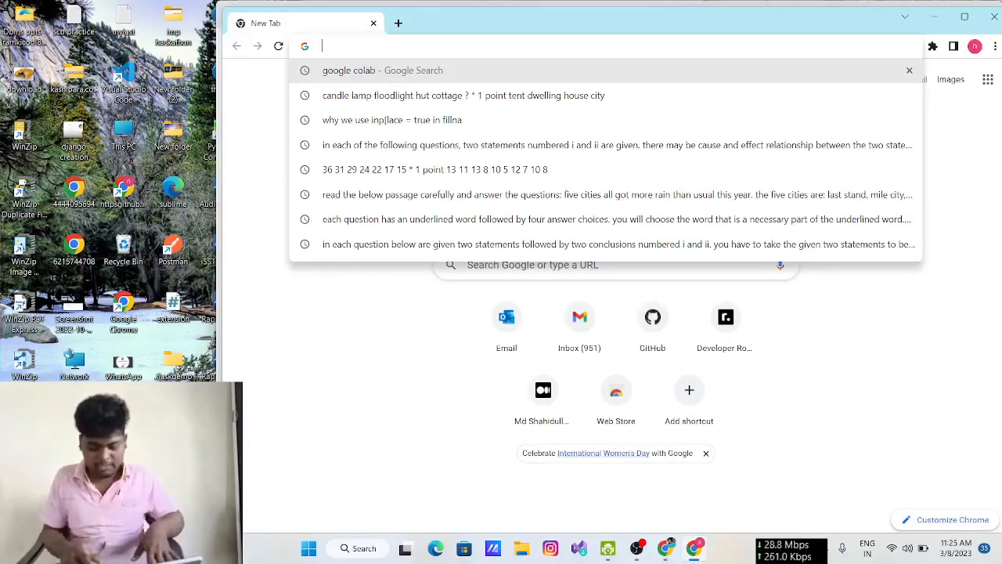
- Go to the landing.ai website and accept its cookies
text(landing)
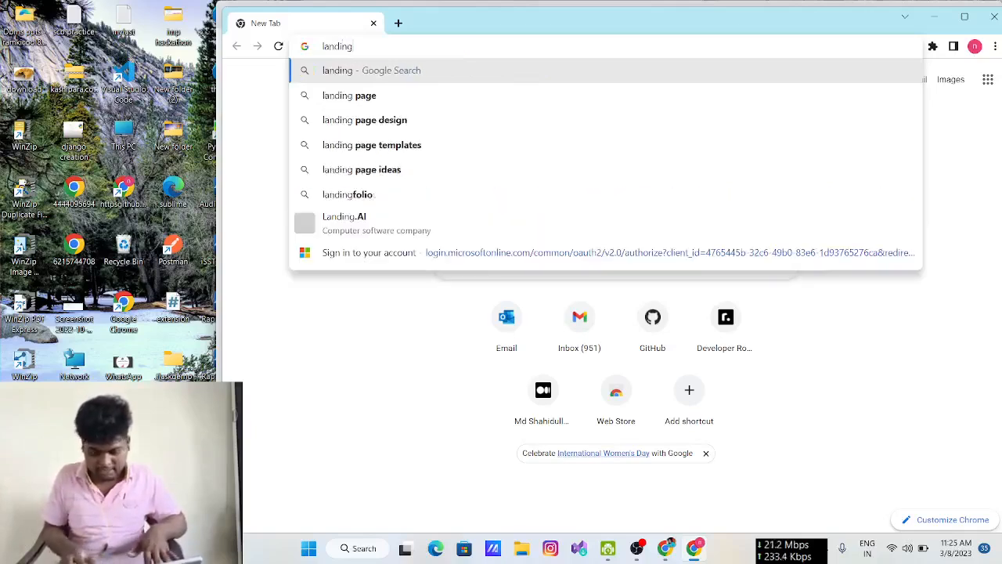
text(.ai)
key(Return)
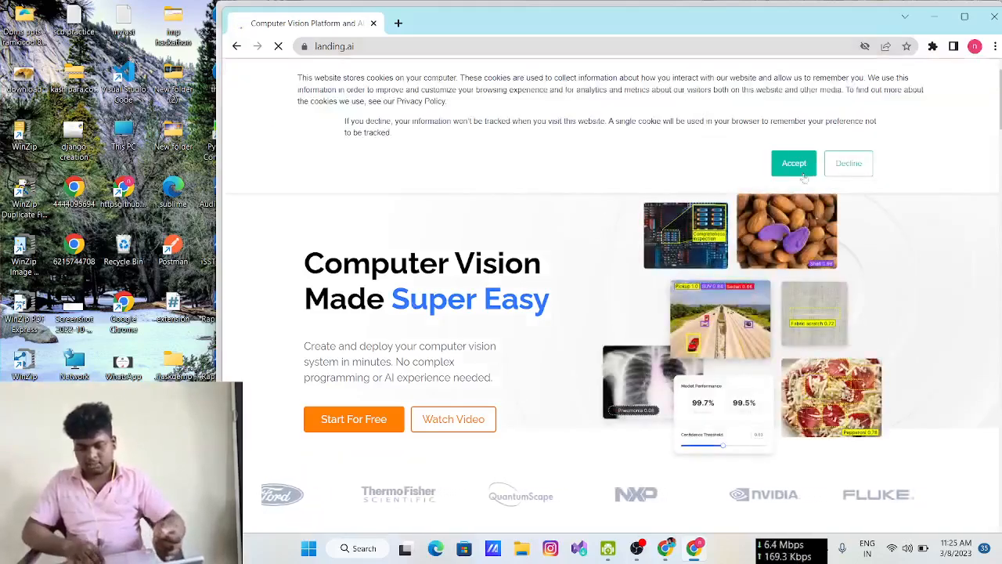
click(795, 166)
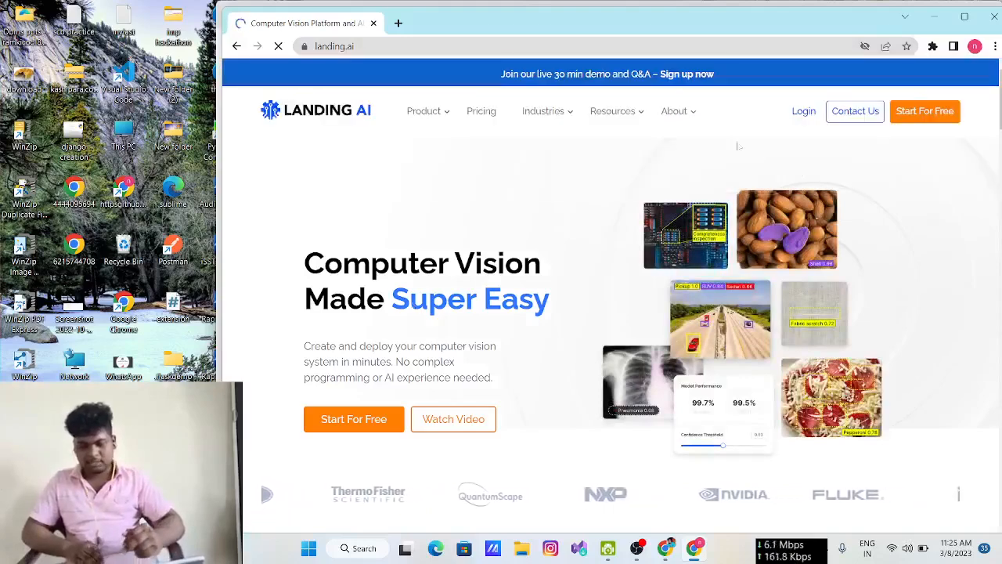
click(682, 75)
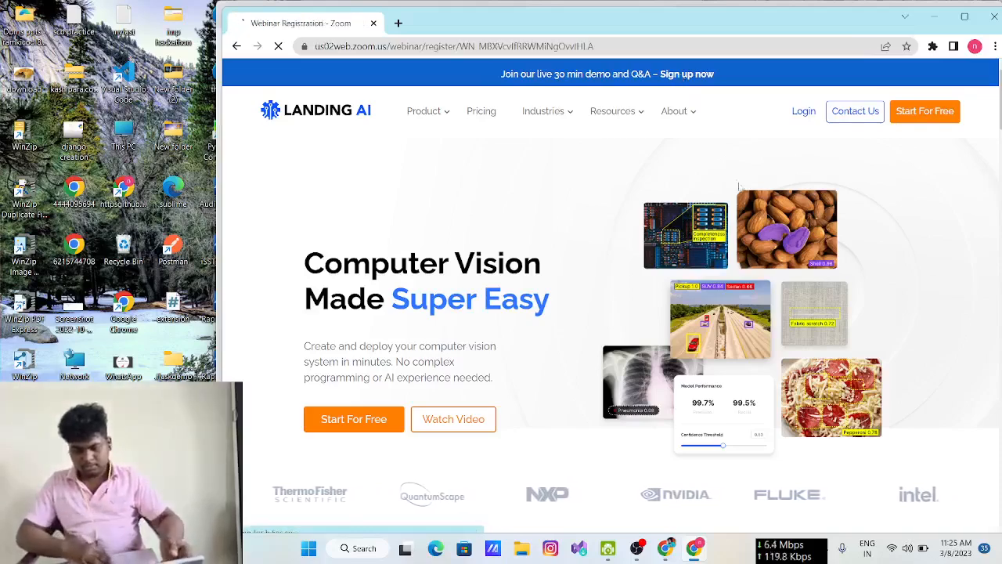
scroll(598, 312, down, 8)
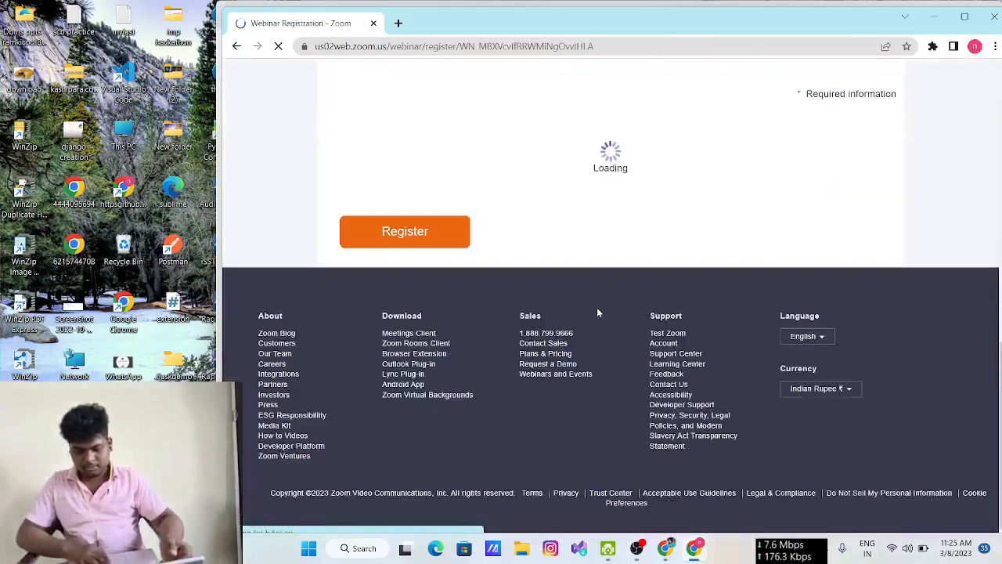
scroll(597, 312, up, 10)
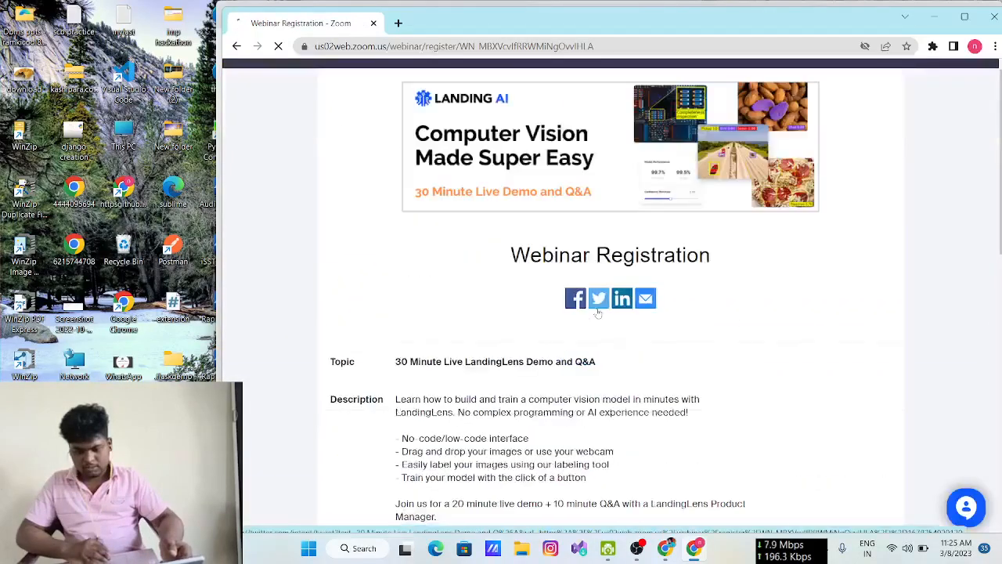
click(236, 47)
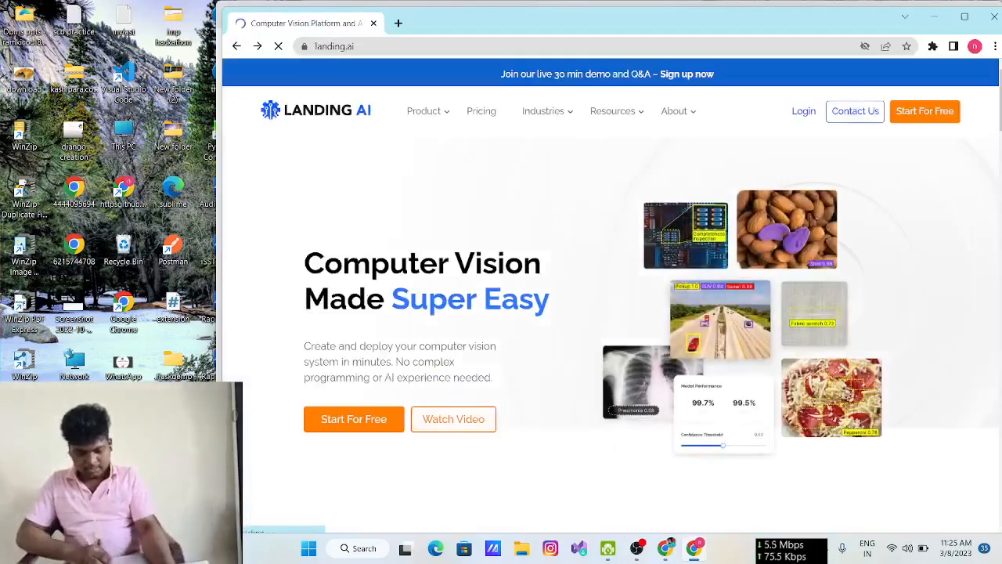
- Start the free LandingLens sign-up and continue with the existing Google account
click(349, 423)
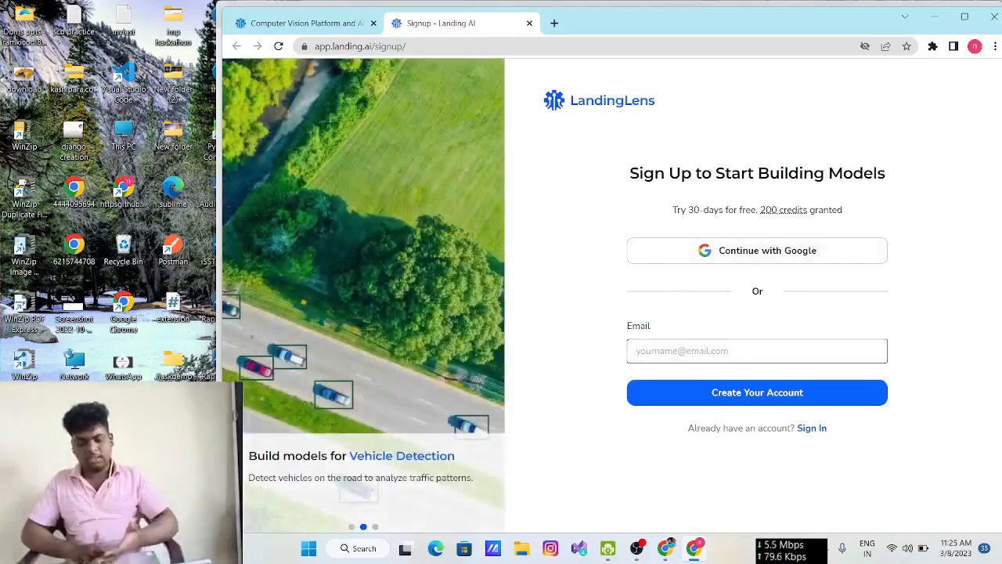
click(678, 251)
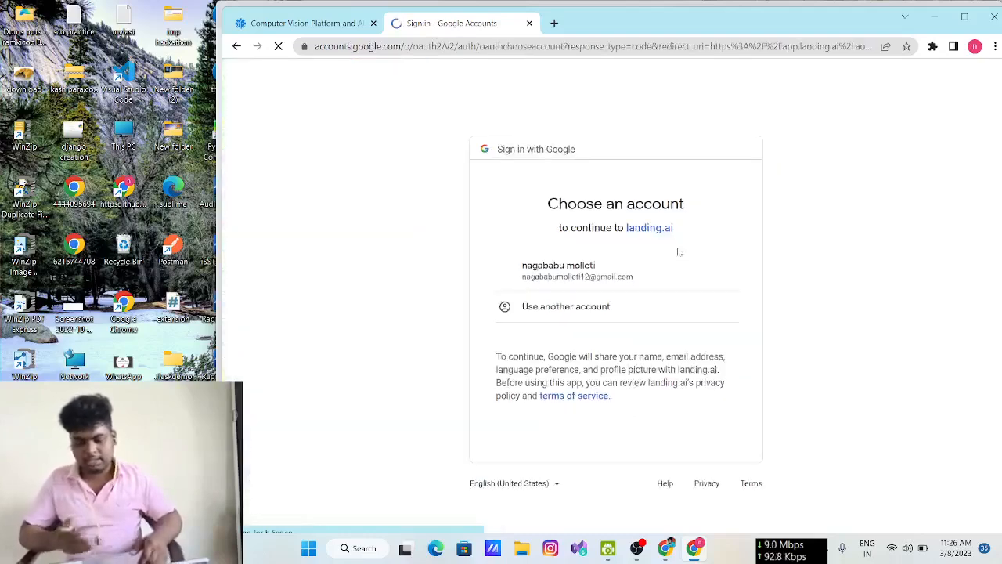
click(603, 270)
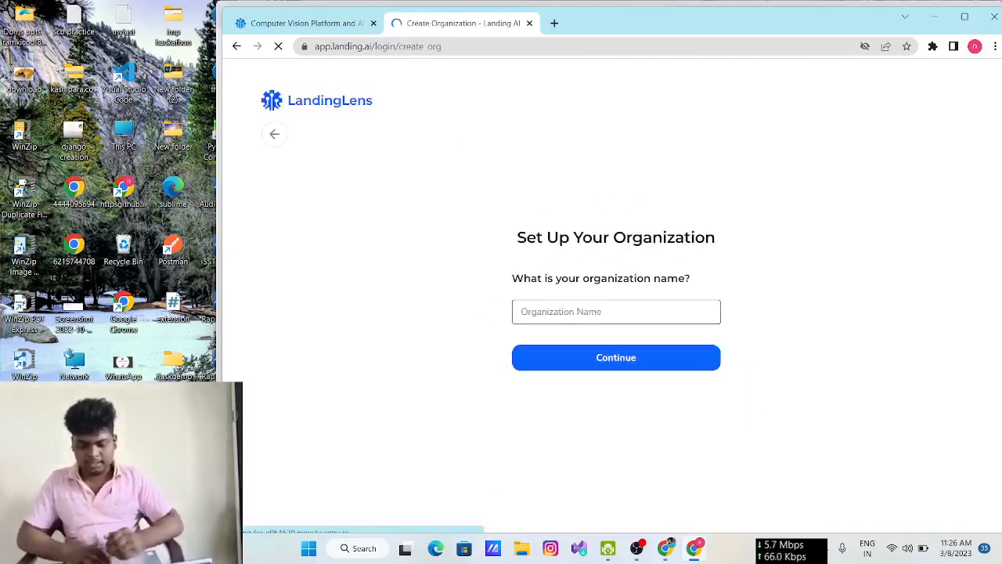
- Create the organization using the account holder's first name and skip inviting teammates
click(616, 312)
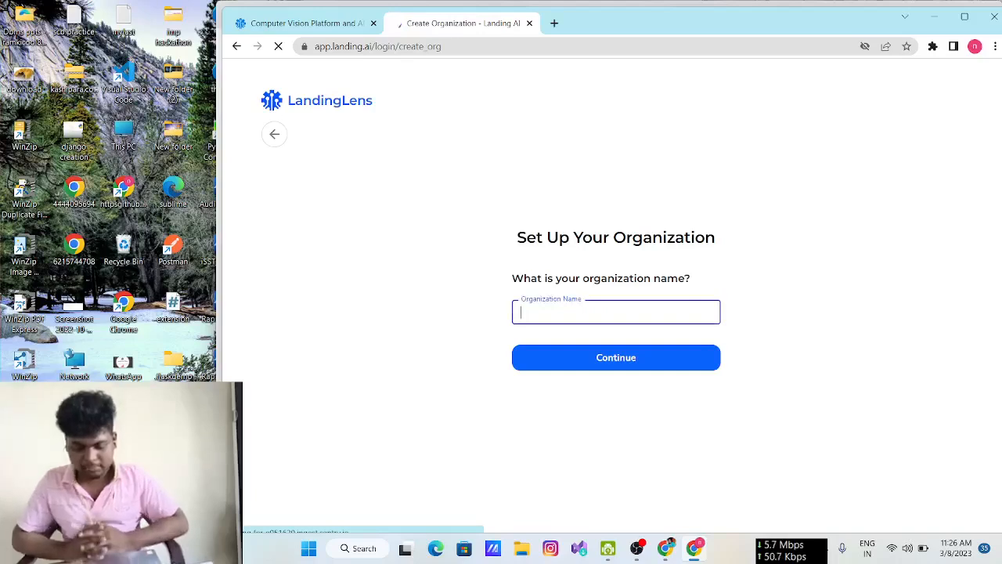
text(na)
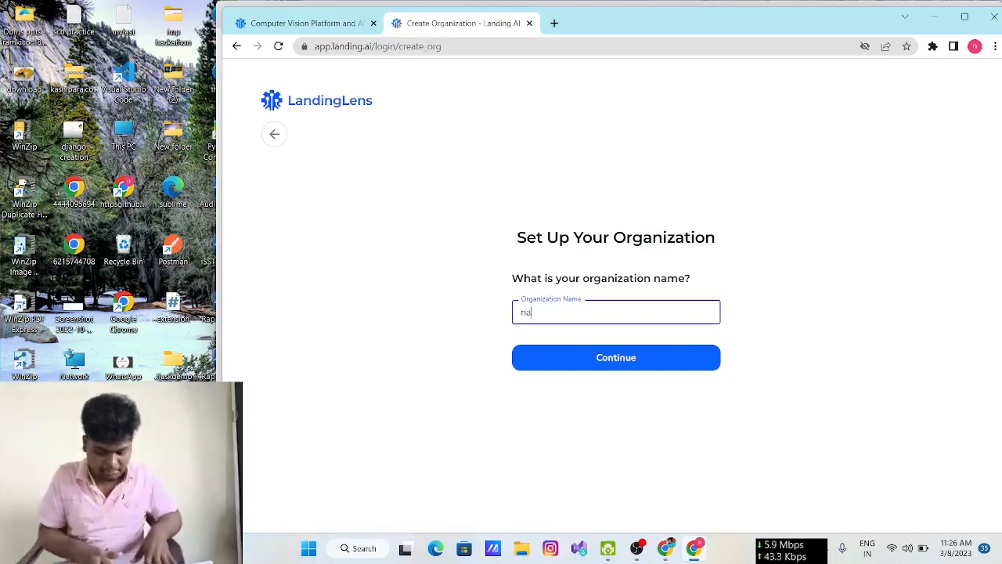
text(gababu)
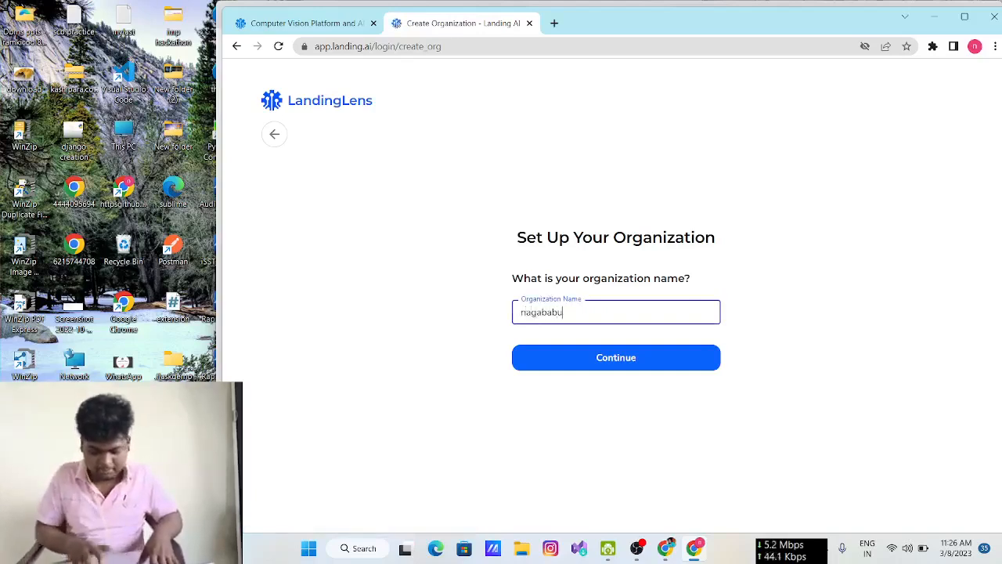
click(611, 362)
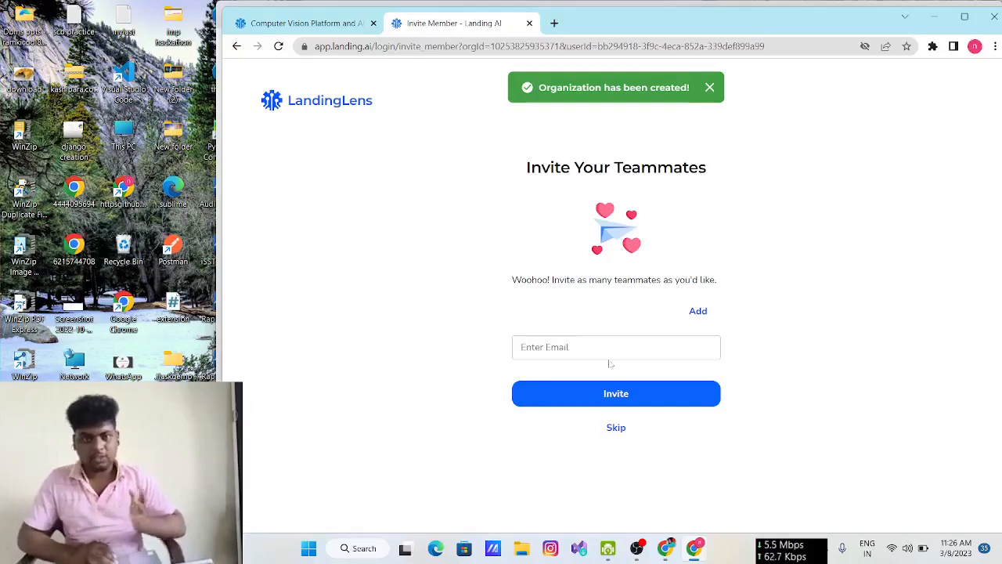
click(616, 428)
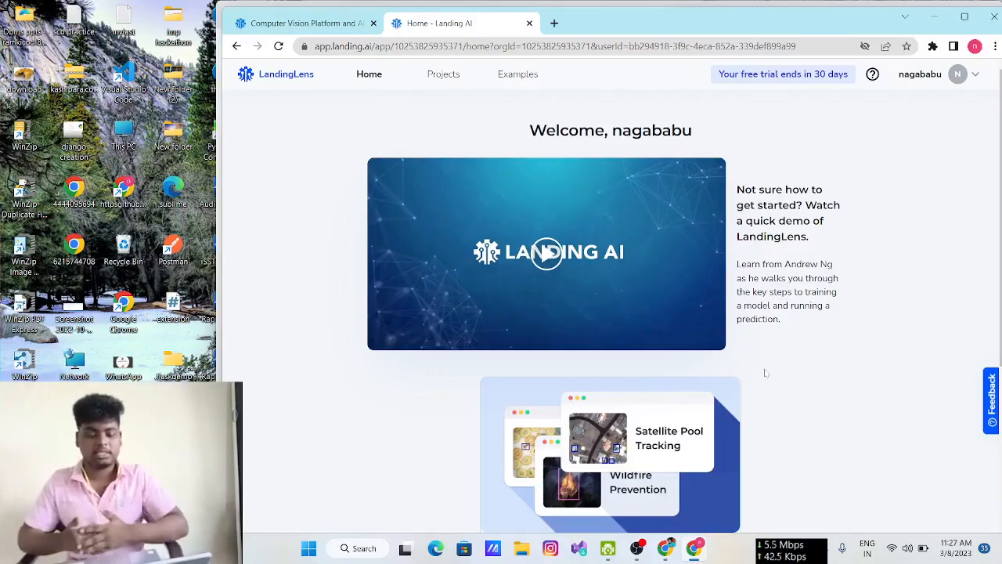
- Start the first project from the Projects section of the home page
scroll(766, 373, down, 3)
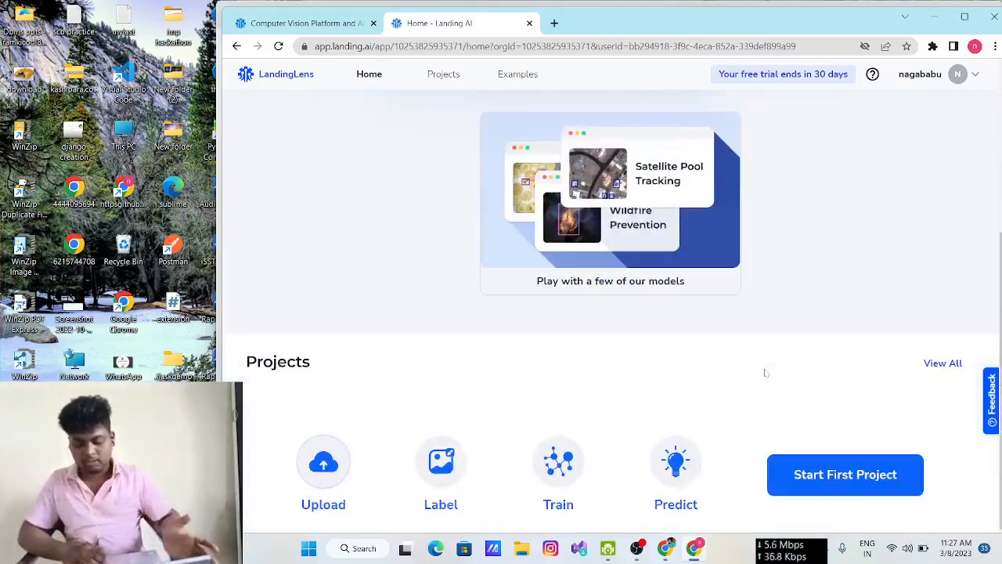
mouse_move(316, 521)
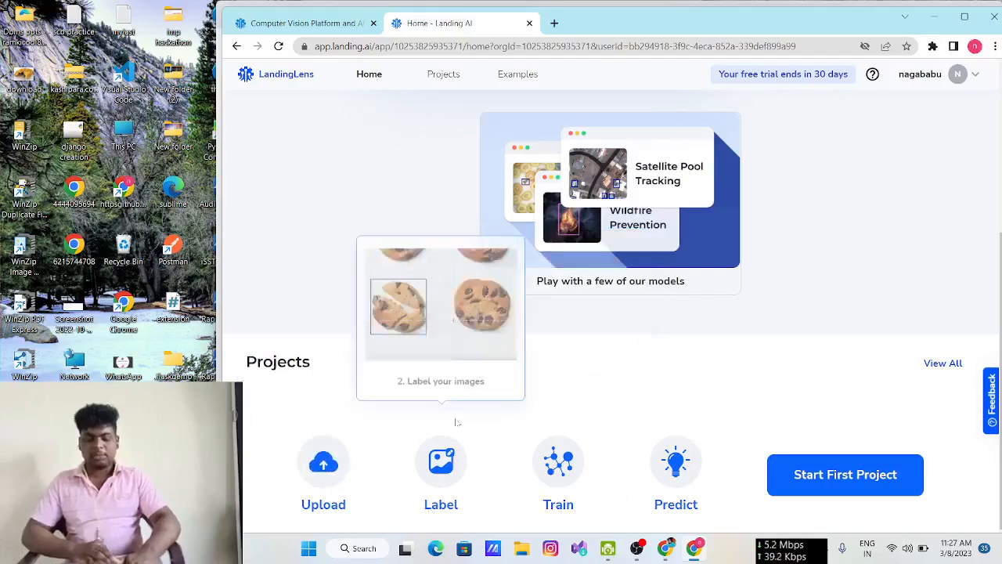
mouse_move(515, 453)
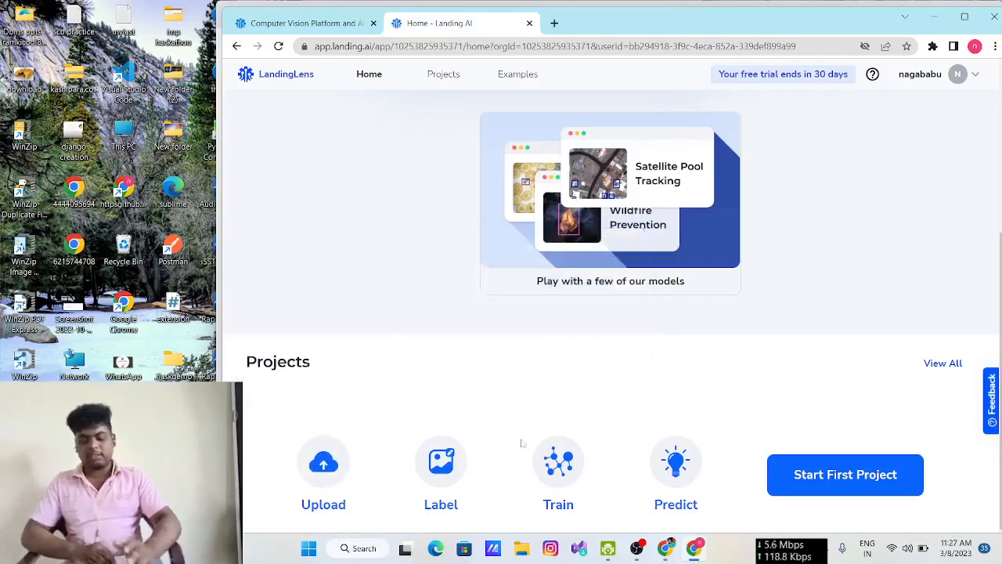
mouse_move(676, 464)
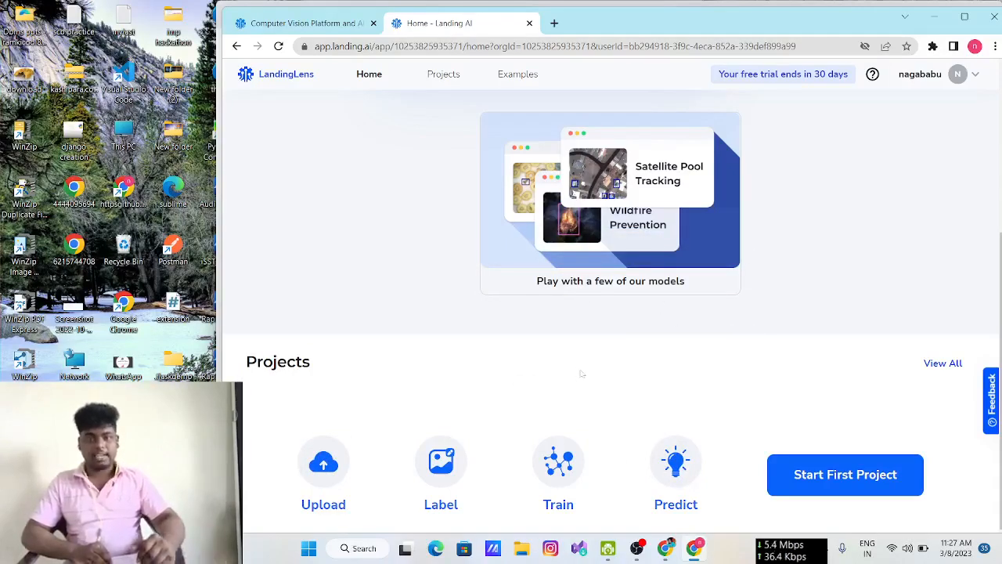
click(780, 472)
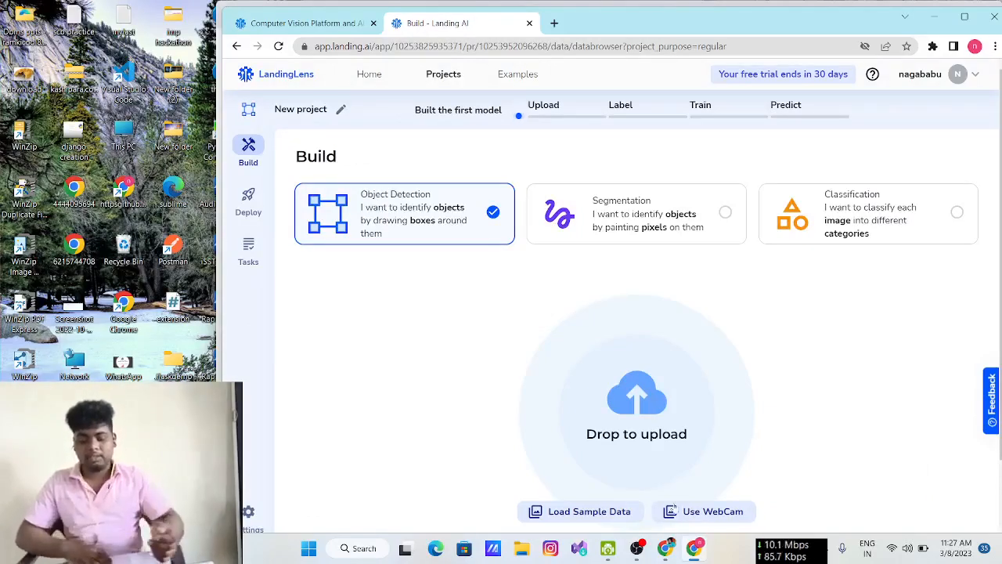
- Look over the project types and the sample datasets offered for Object Detection, without loading any
scroll(592, 326, down, 1)
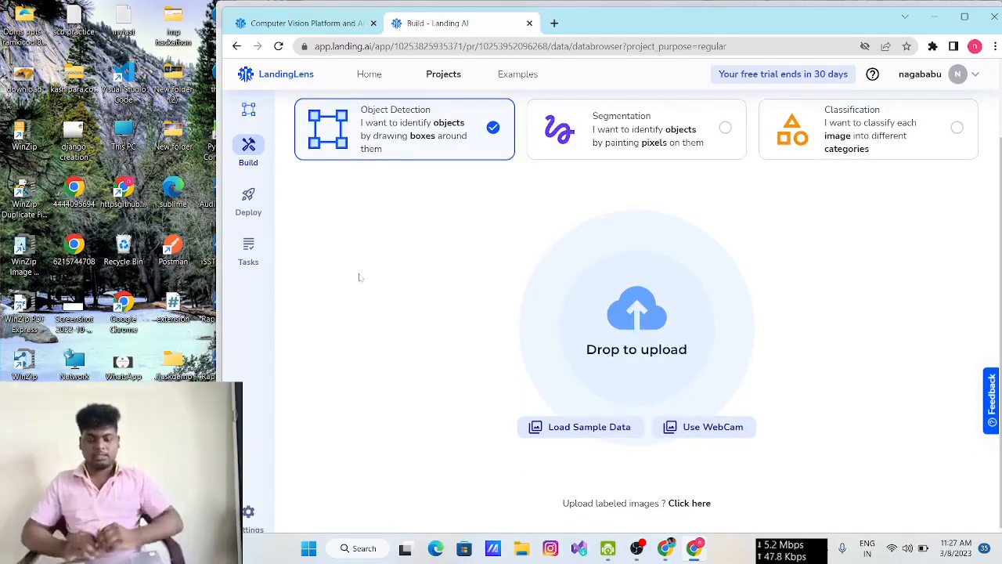
scroll(359, 277, up, 1)
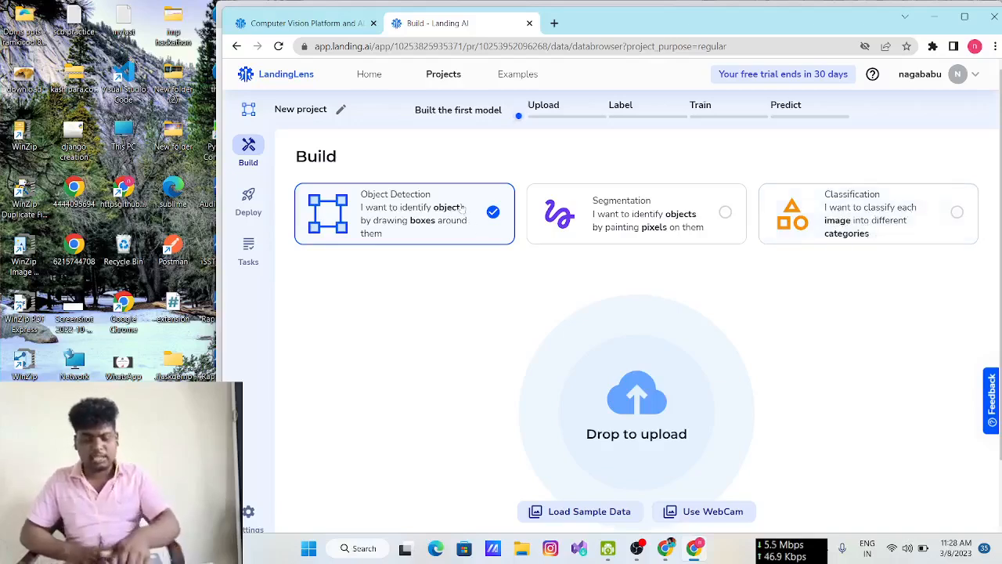
scroll(559, 283, down, 2)
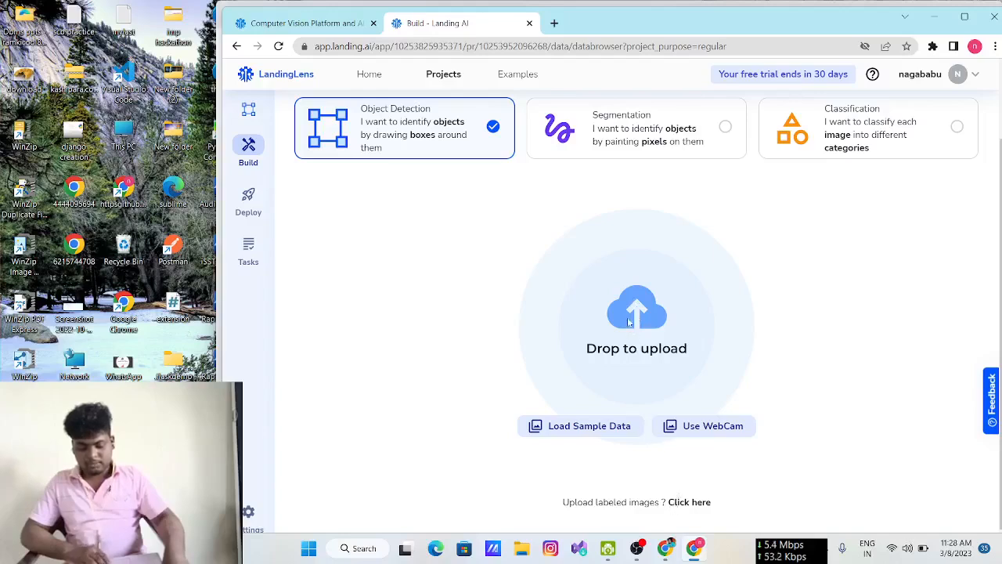
click(604, 425)
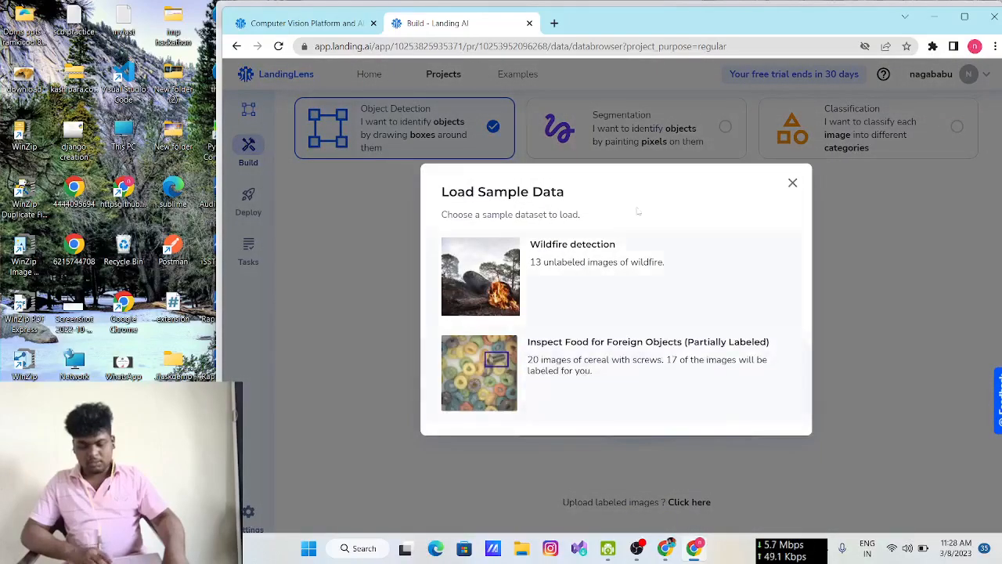
click(792, 182)
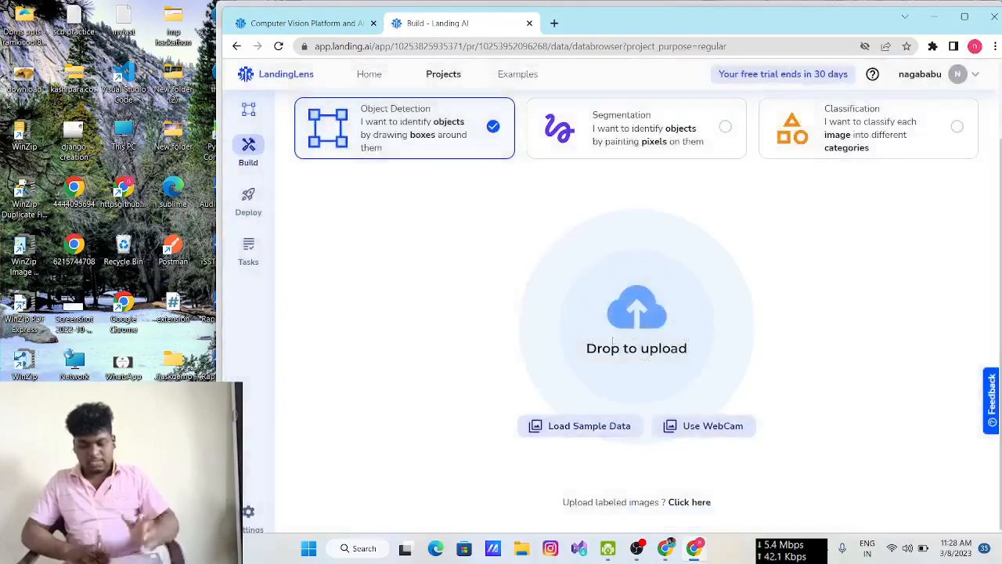
- Upload the 14 bird images from maxresdefault (1) to parrot2 in the Downloads folder, using the upload option for labeled images
click(690, 503)
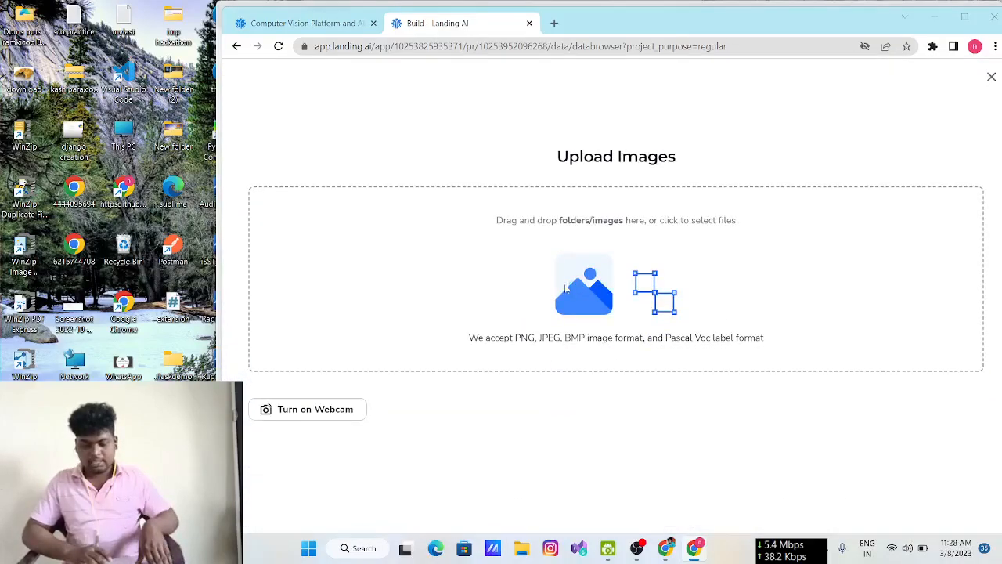
click(566, 290)
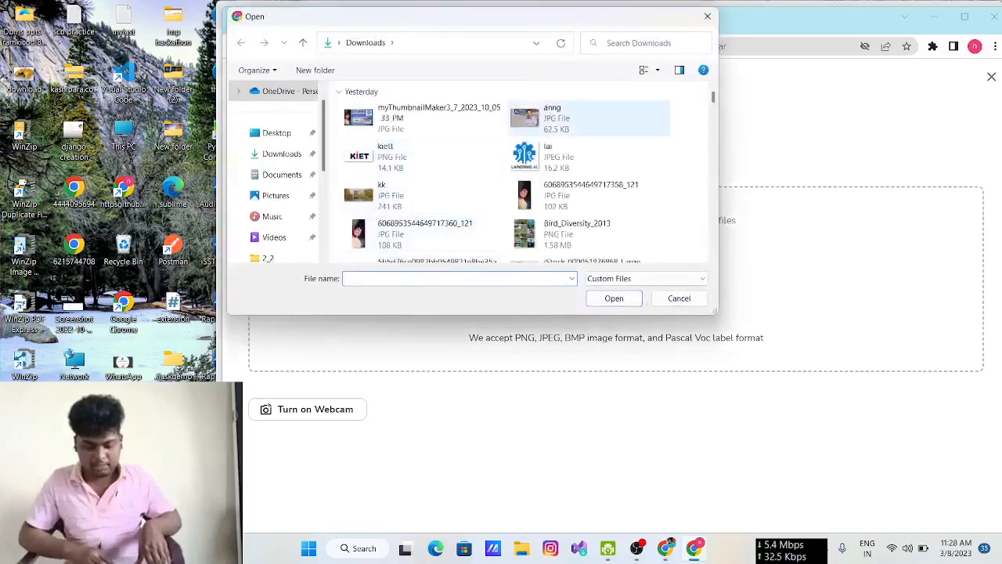
scroll(626, 191, down, 3)
scroll(626, 191, down, 2)
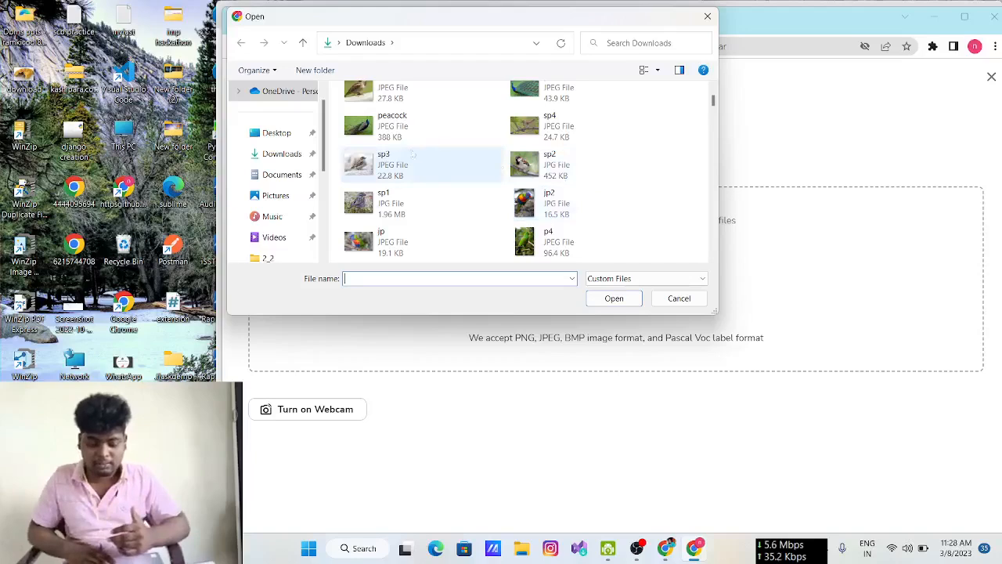
scroll(549, 137, up, 2)
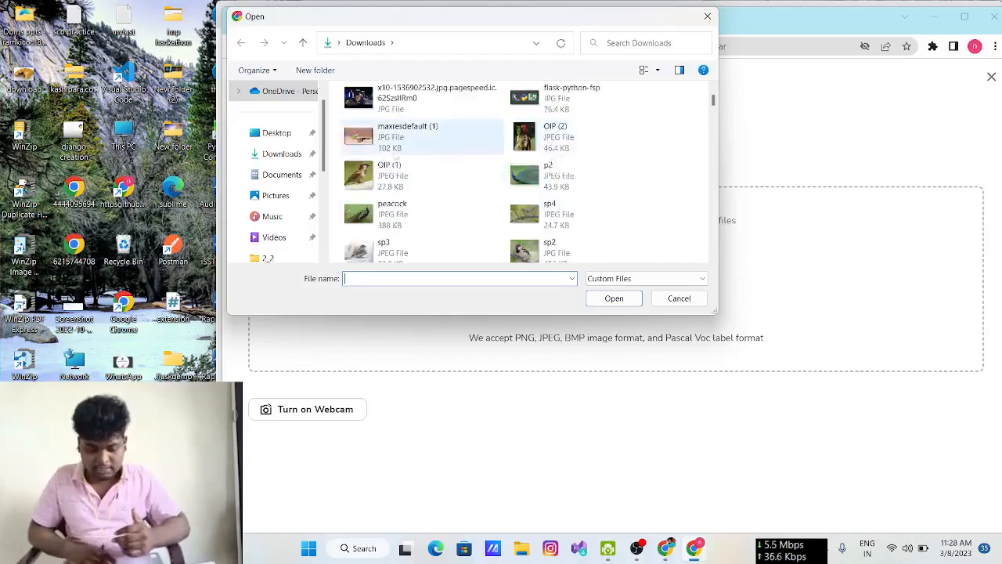
drag(333, 123, 571, 210)
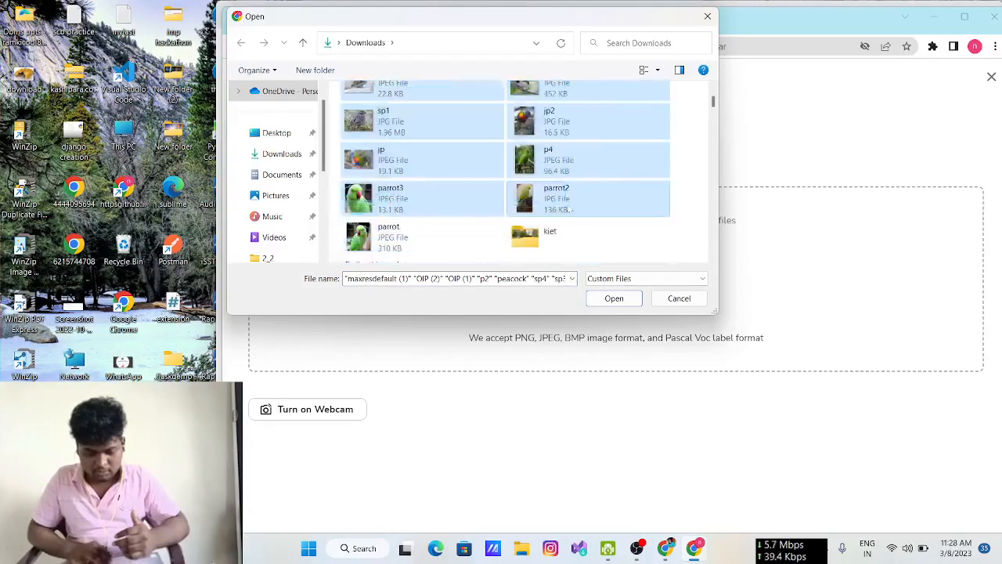
click(610, 300)
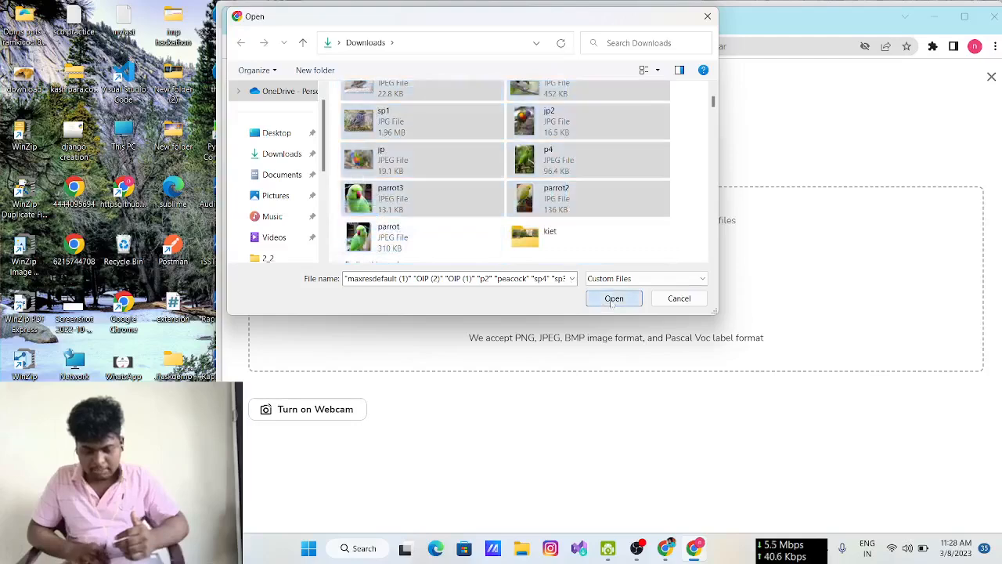
scroll(611, 304, down, 1)
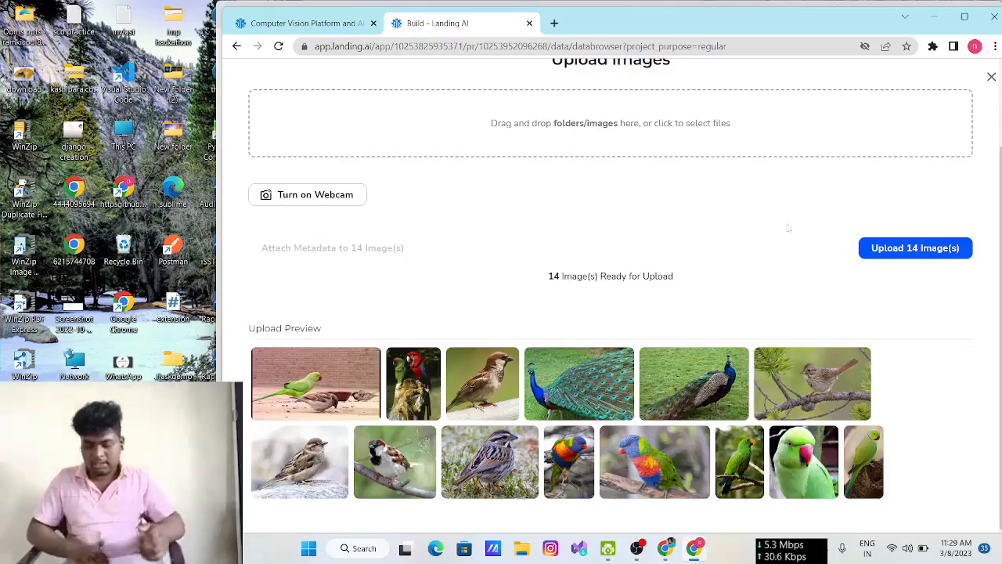
click(873, 254)
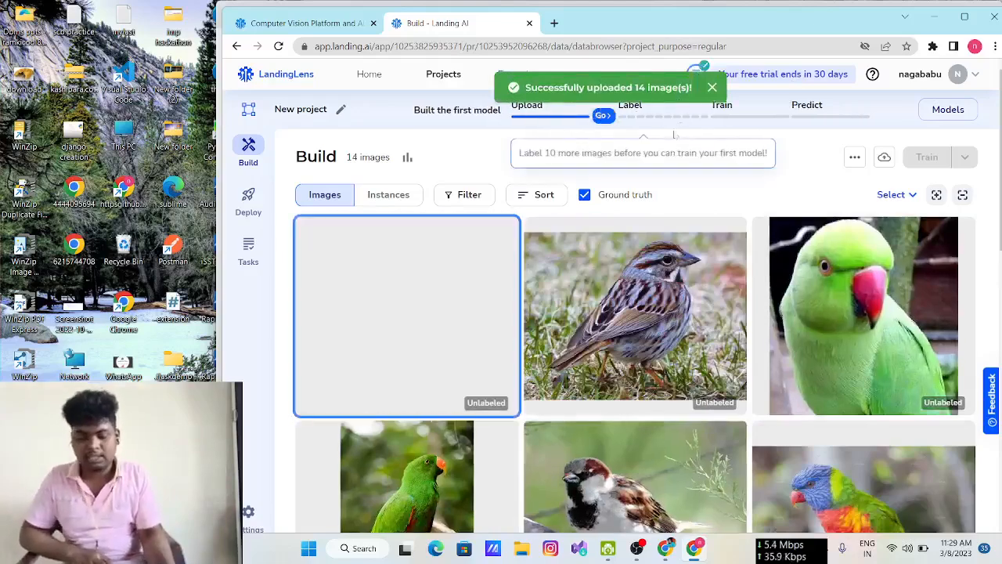
scroll(709, 133, down, 1)
right_click(712, 130)
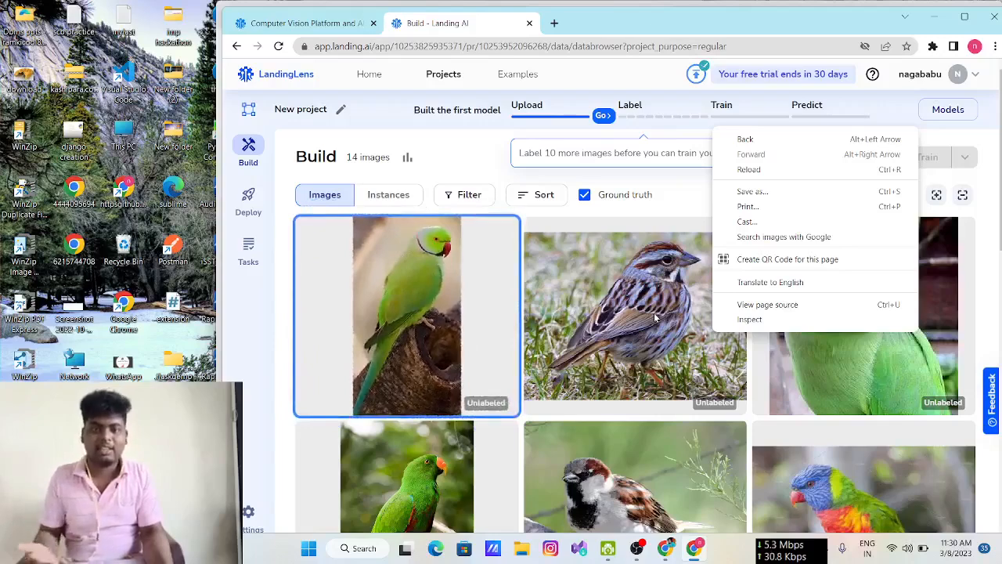
click(408, 251)
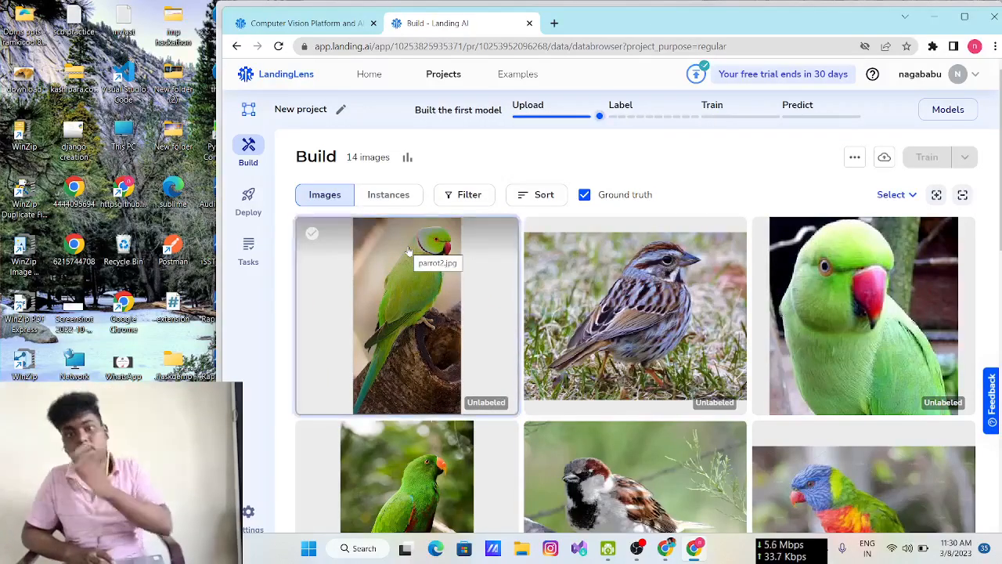
- Open the parrot2.jpg image for labeling and create a class named "parrot"
click(408, 252)
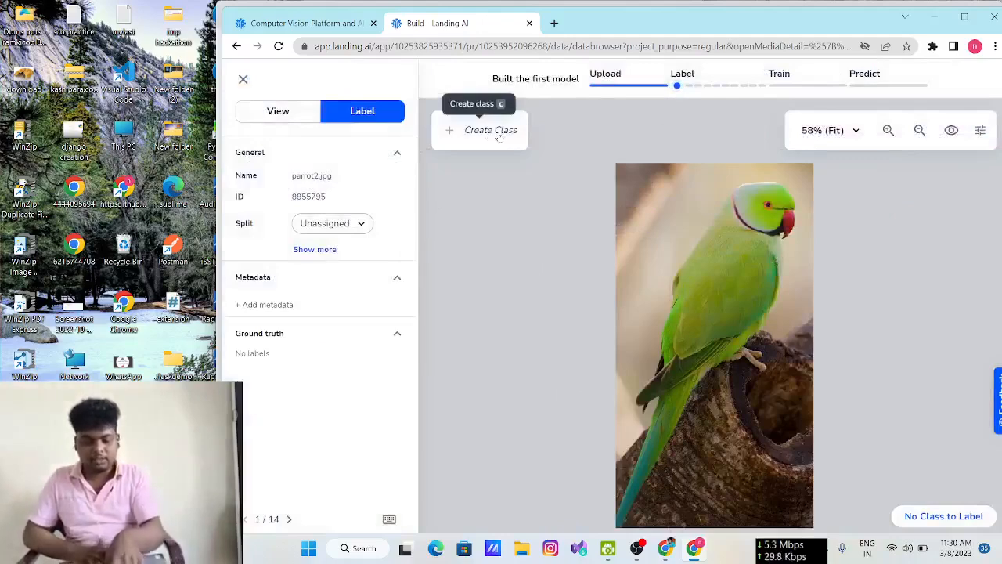
click(451, 133)
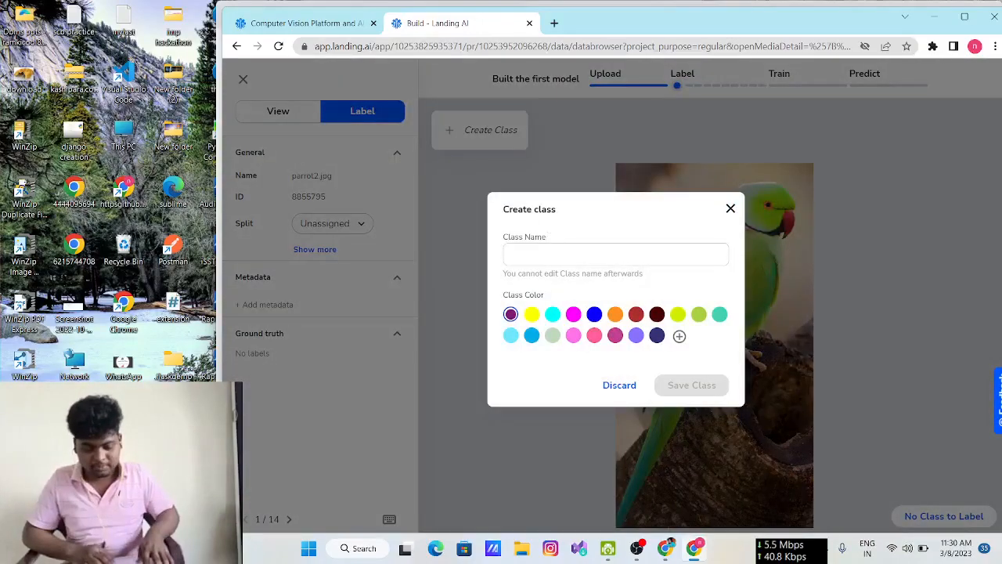
text(parrot)
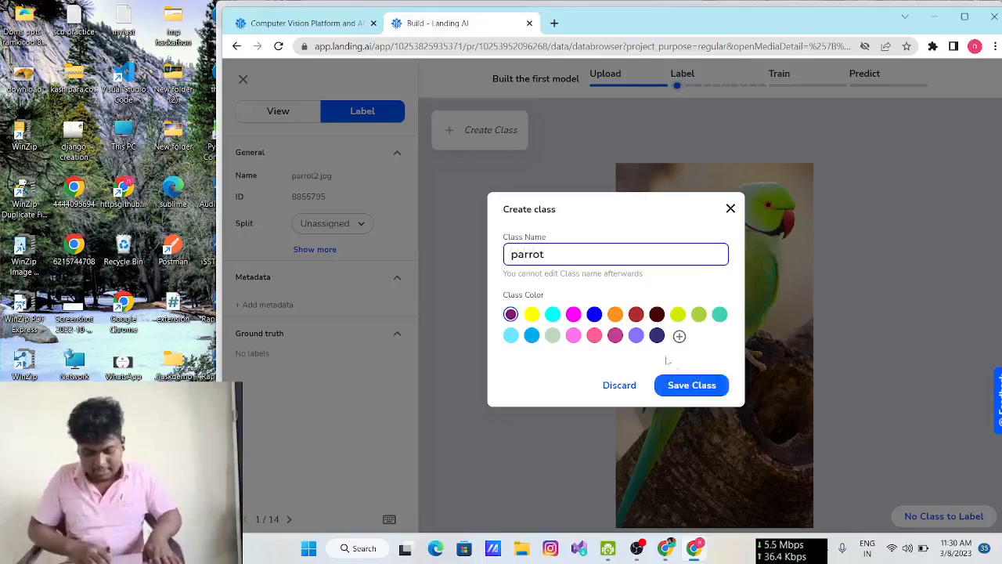
click(703, 385)
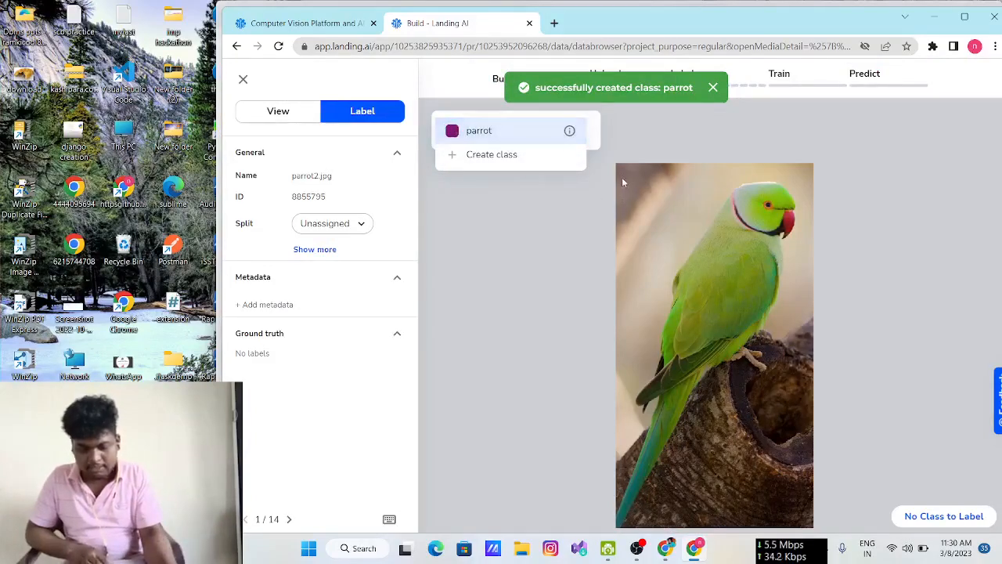
- Draw a parrot bounding box around the bird in parrot2.jpg and widen it to take in the whole beak
click(620, 165)
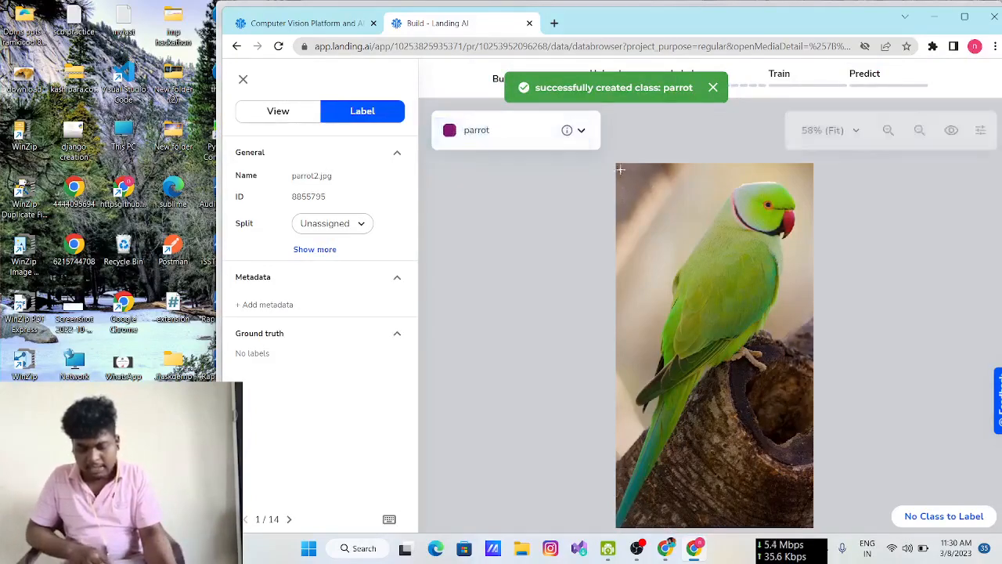
drag(619, 165, 790, 519)
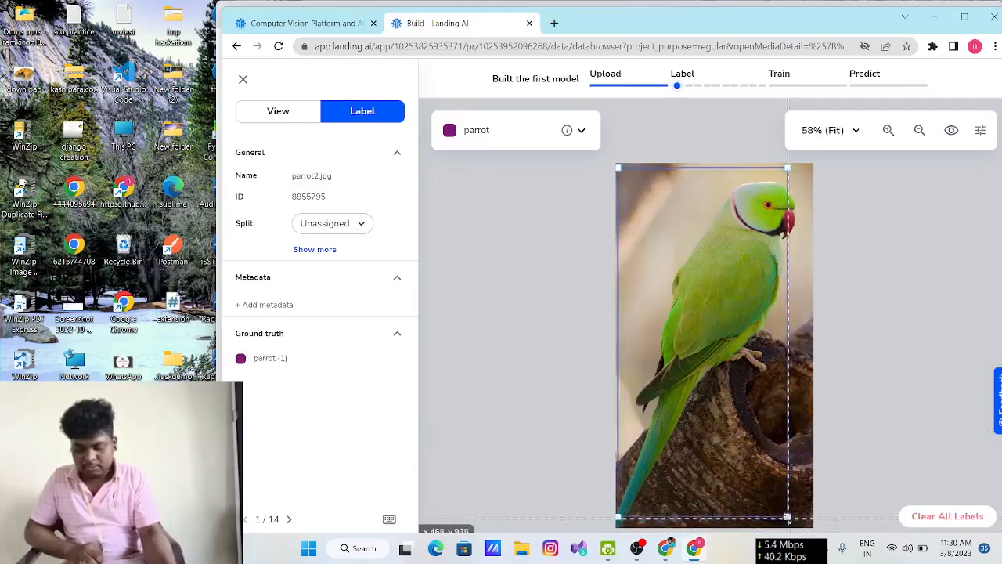
drag(789, 517, 802, 516)
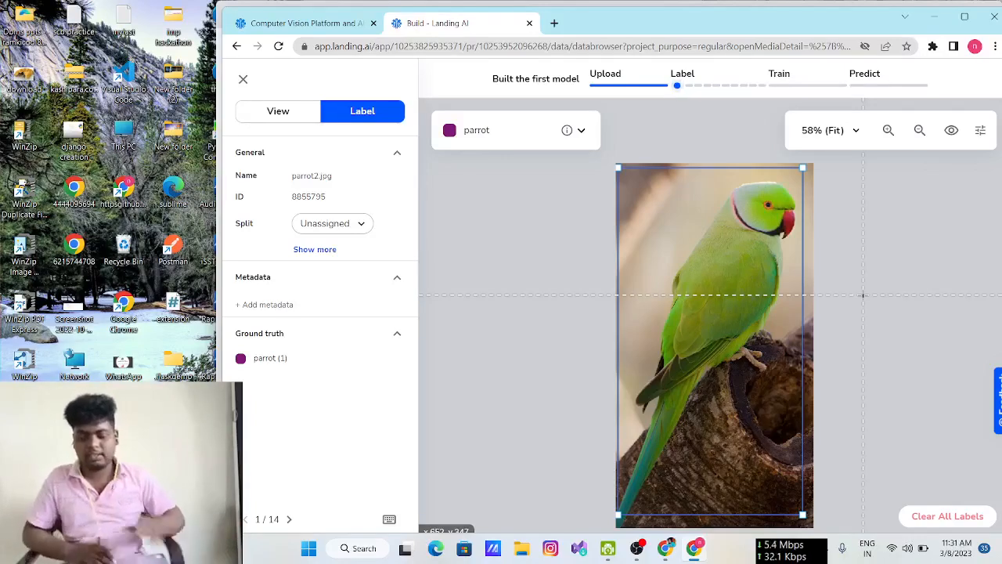
scroll(830, 348, down, 4)
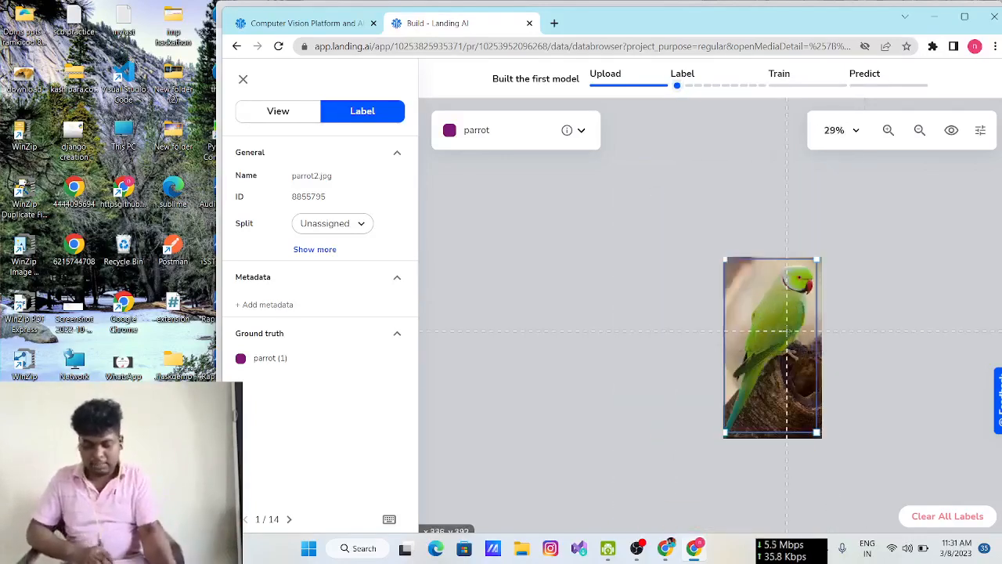
- Create a class named "sparrow" on the next image, sp1.jpg, and draw a sparrow bounding box around the whole bird
click(289, 519)
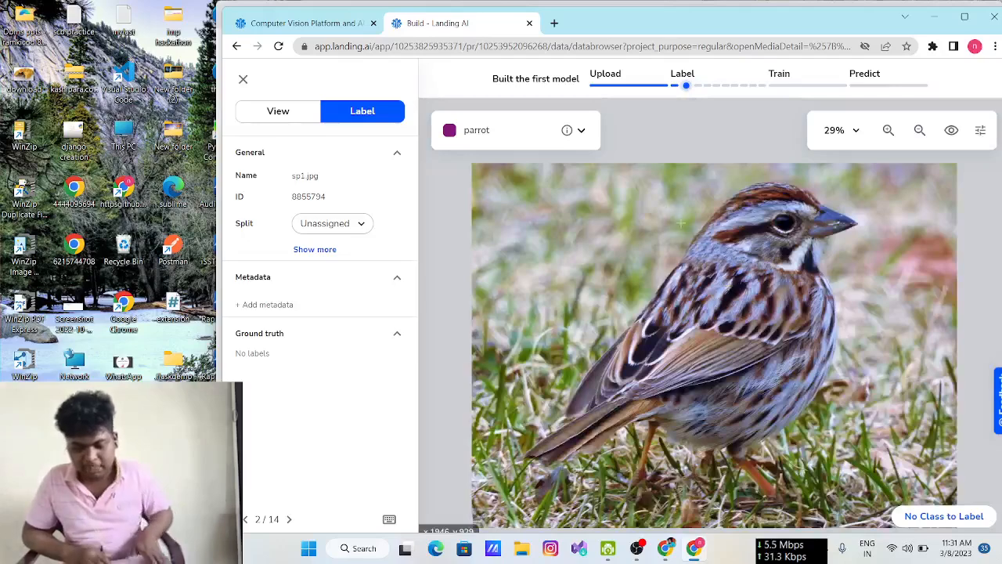
click(582, 133)
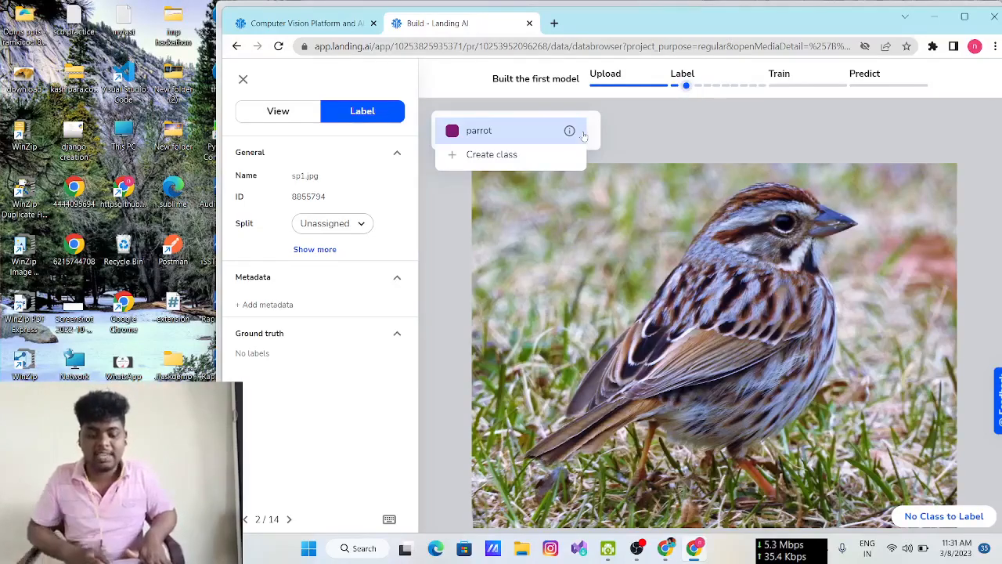
click(489, 155)
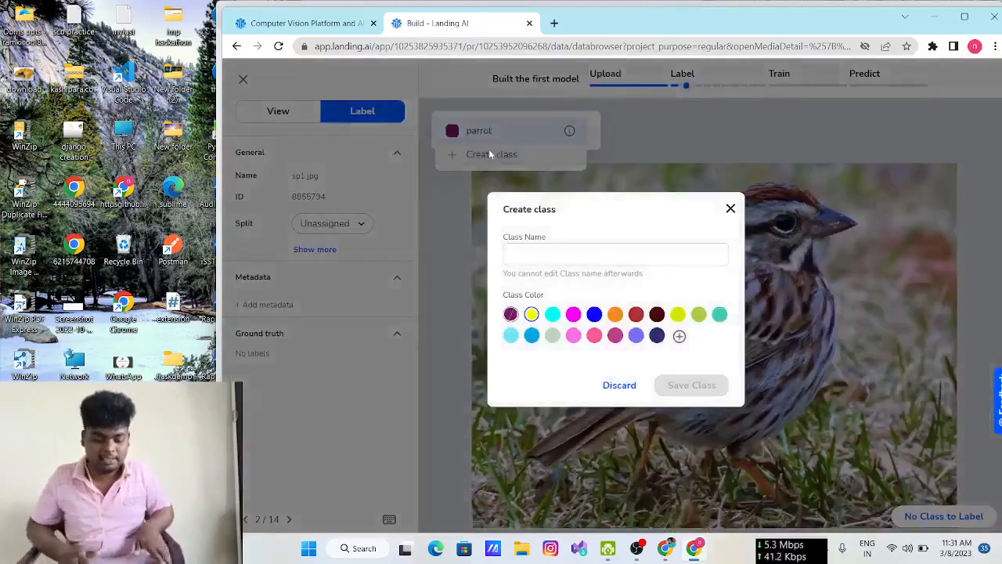
text(sparrow)
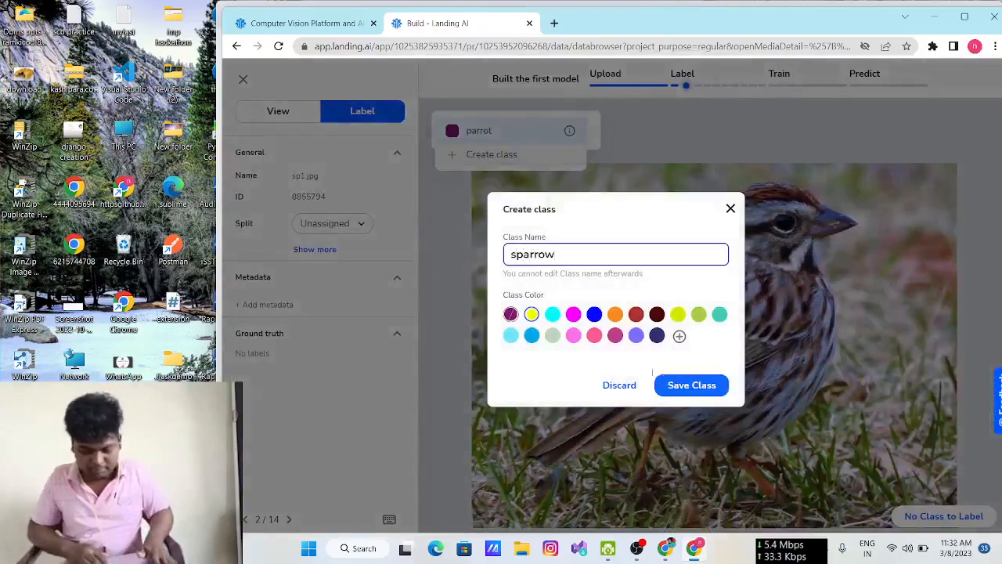
click(686, 389)
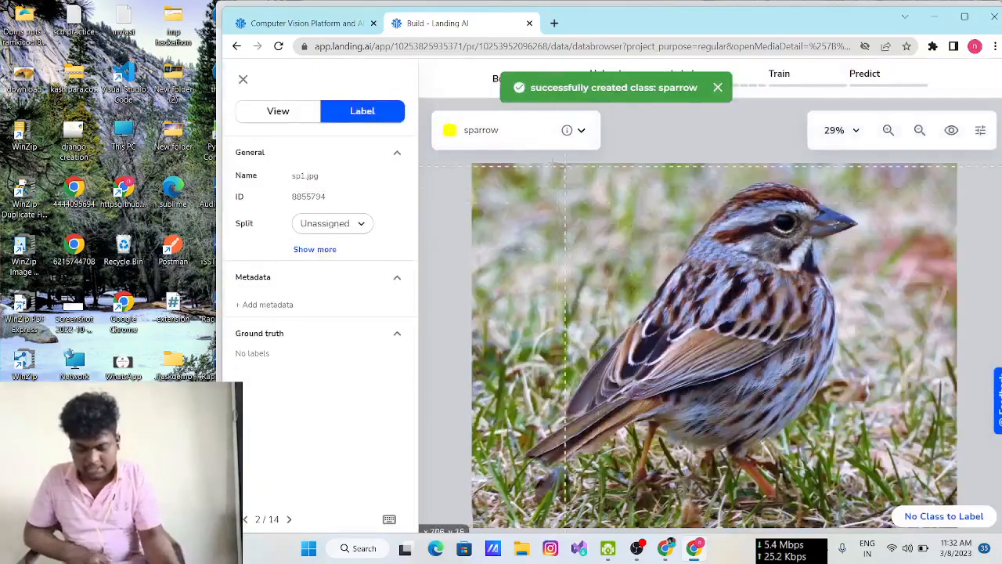
mouse_move(521, 169)
mouse_down()
mouse_move(542, 186)
mouse_move(631, 208)
mouse_move(830, 241)
mouse_move(845, 314)
mouse_move(889, 354)
mouse_move(889, 526)
mouse_move(877, 500)
mouse_up()
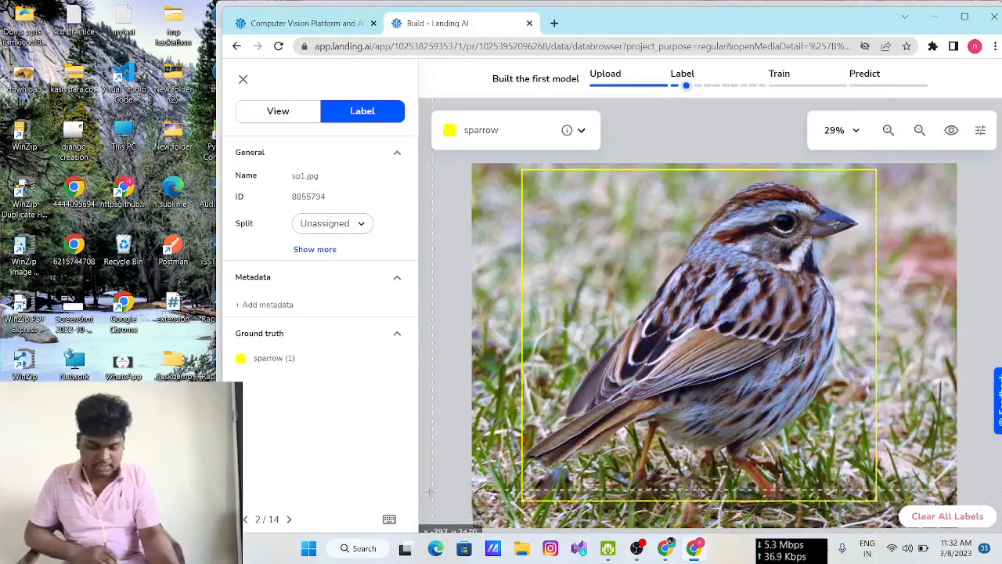
- Label the bird in the third image, parrot3.jpeg, with a bounding box of the parrot class
click(291, 518)
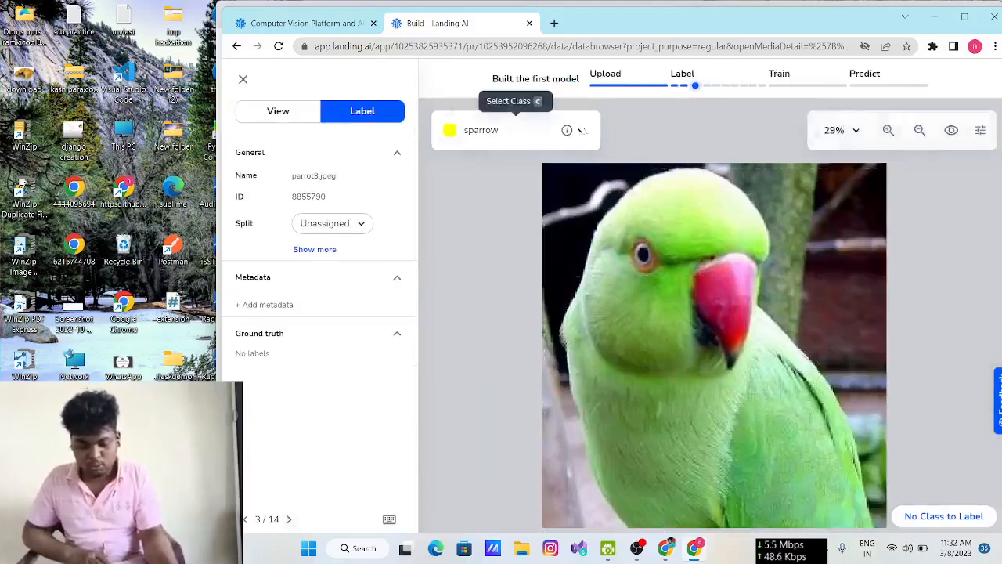
click(581, 130)
click(481, 102)
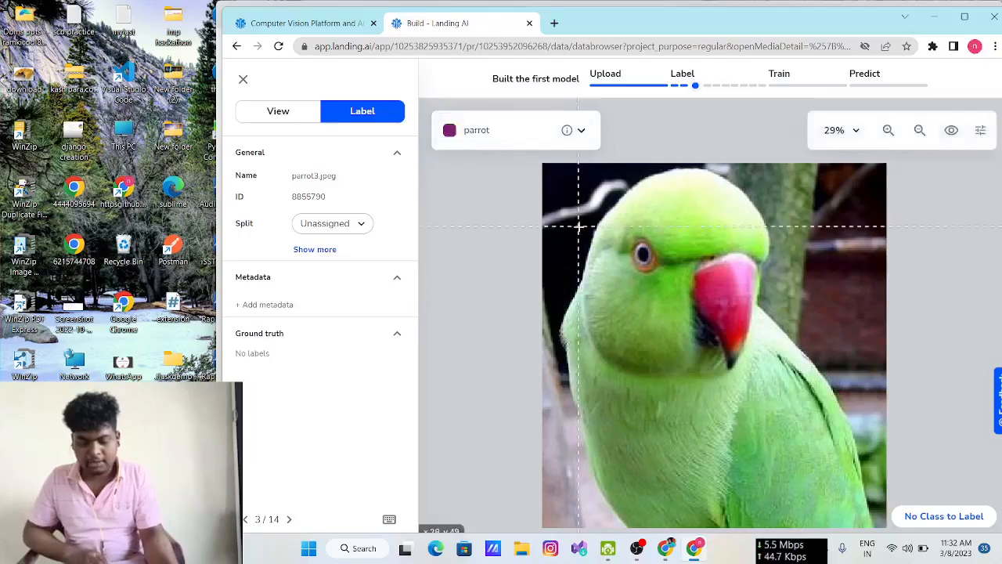
scroll(579, 226, down, 2)
drag(571, 206, 721, 364)
- Label the green bird in the fourth image, p4.jpeg, with a parrot bounding box
click(290, 520)
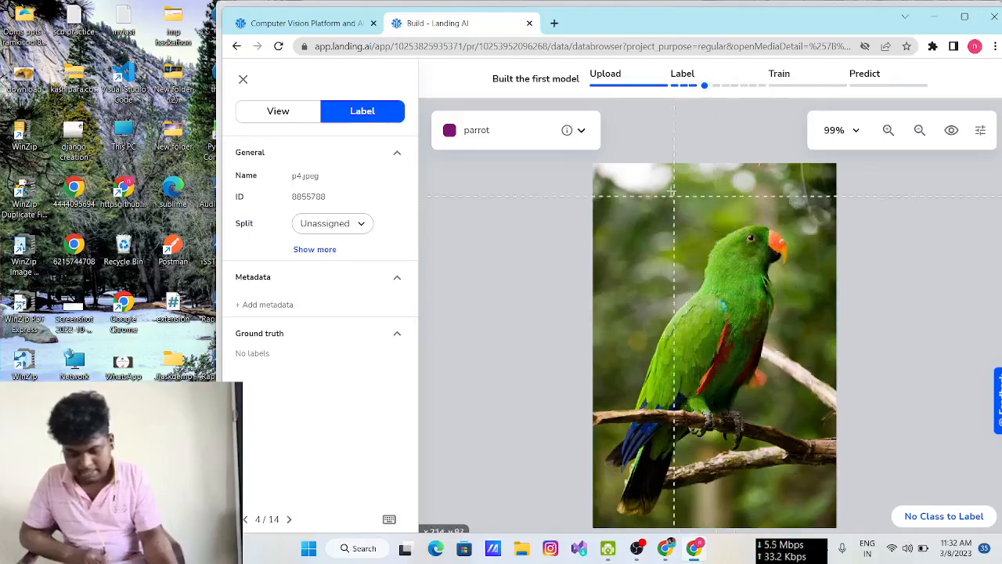
mouse_move(628, 184)
mouse_down()
mouse_move(752, 233)
mouse_move(795, 382)
mouse_move(803, 523)
mouse_up()
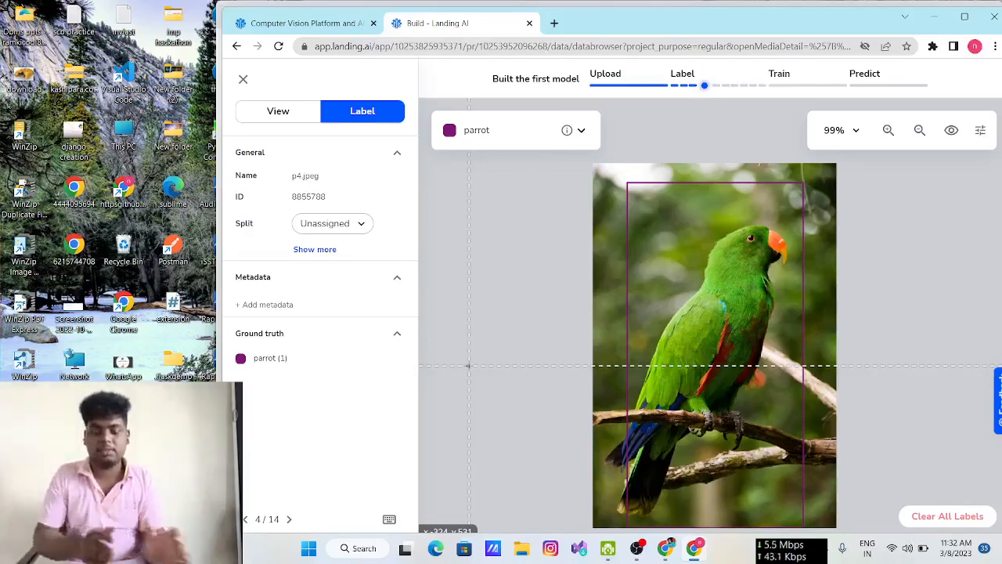
mouse_move(748, 92)
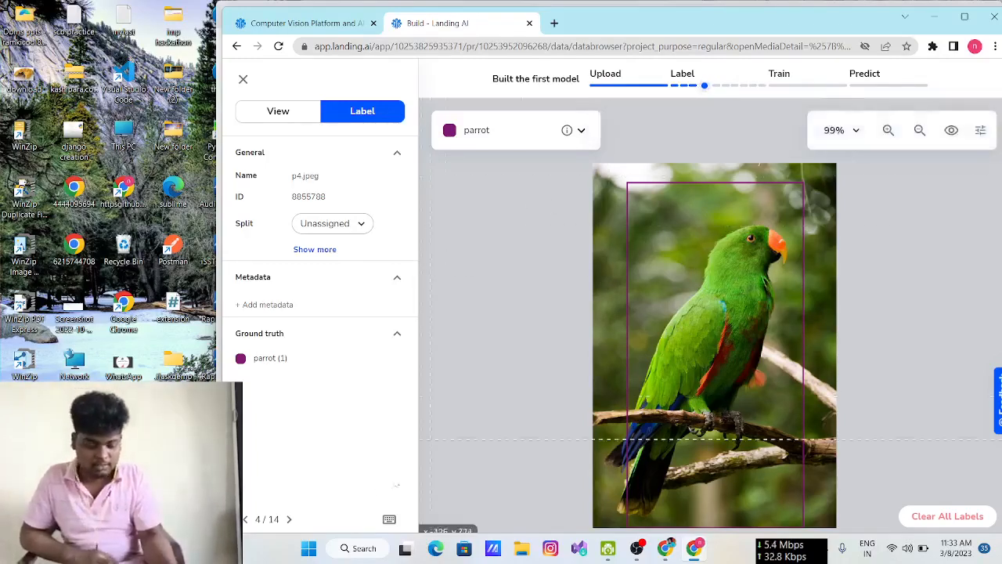
- Label the bird in the fifth image, sp2.jpg, with a bounding box of the sparrow class
click(288, 519)
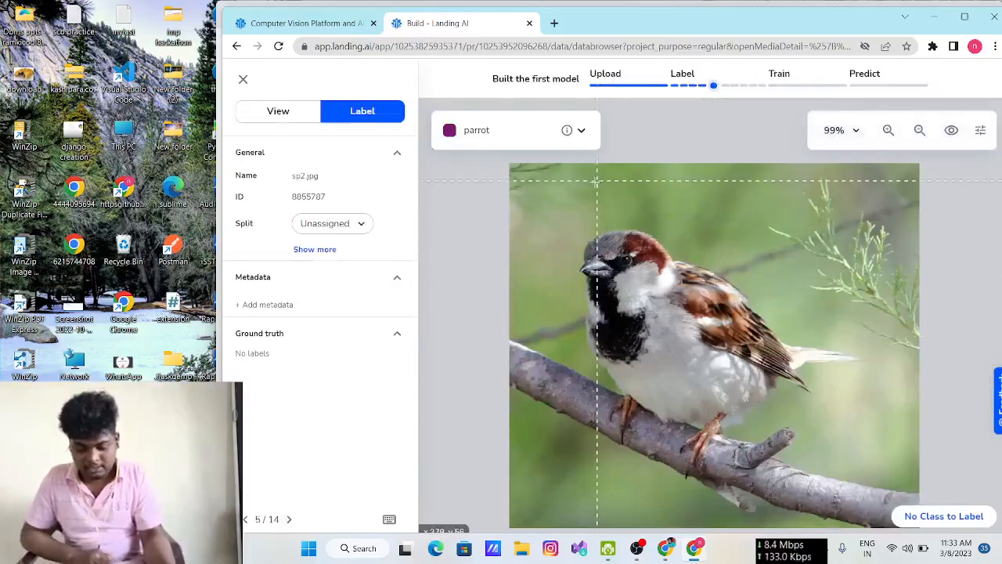
click(581, 130)
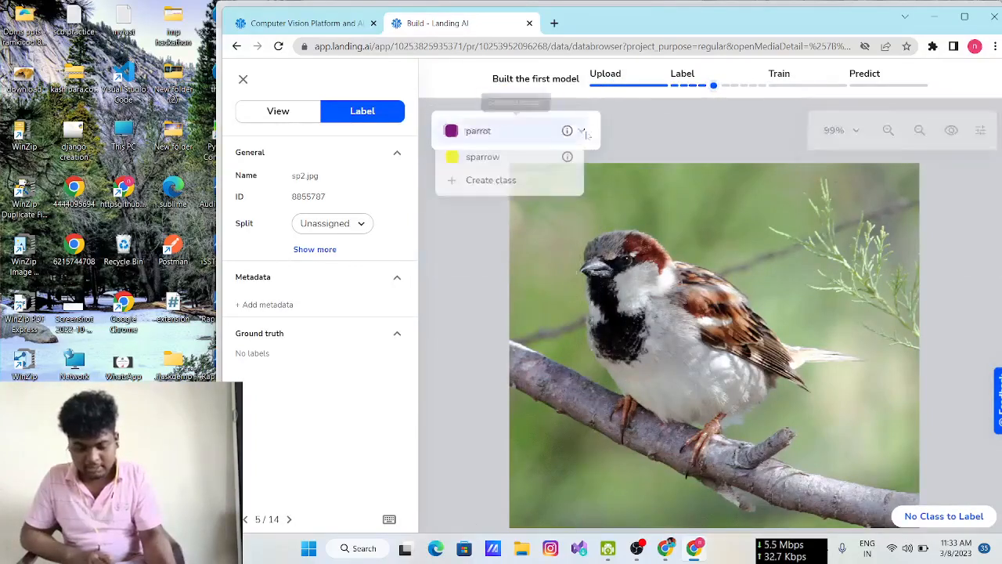
click(519, 163)
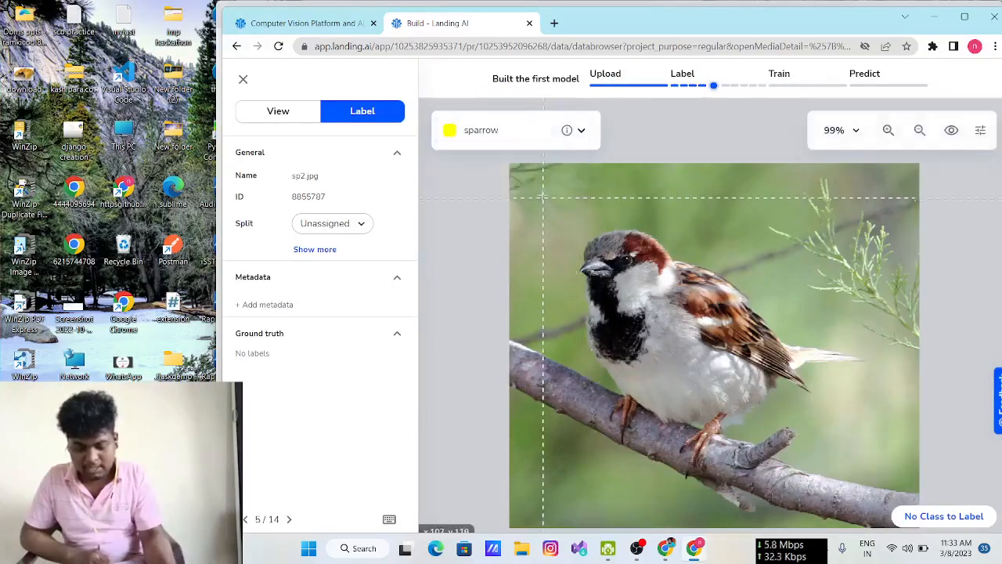
drag(542, 195, 861, 458)
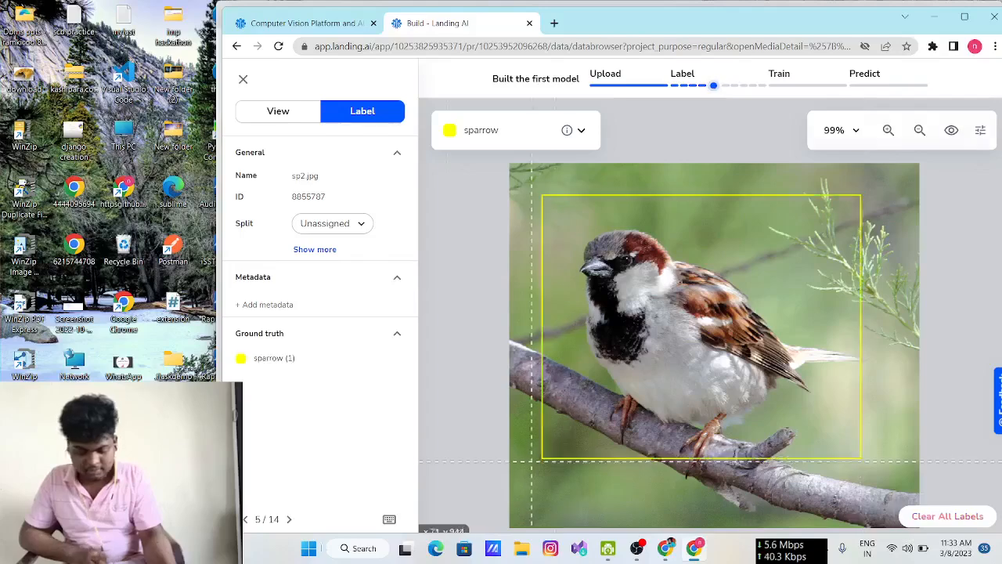
- Create a class named "Jungle parrot" on the sixth image, jp.jpeg, and draw its bounding box around the colourful bird
click(288, 519)
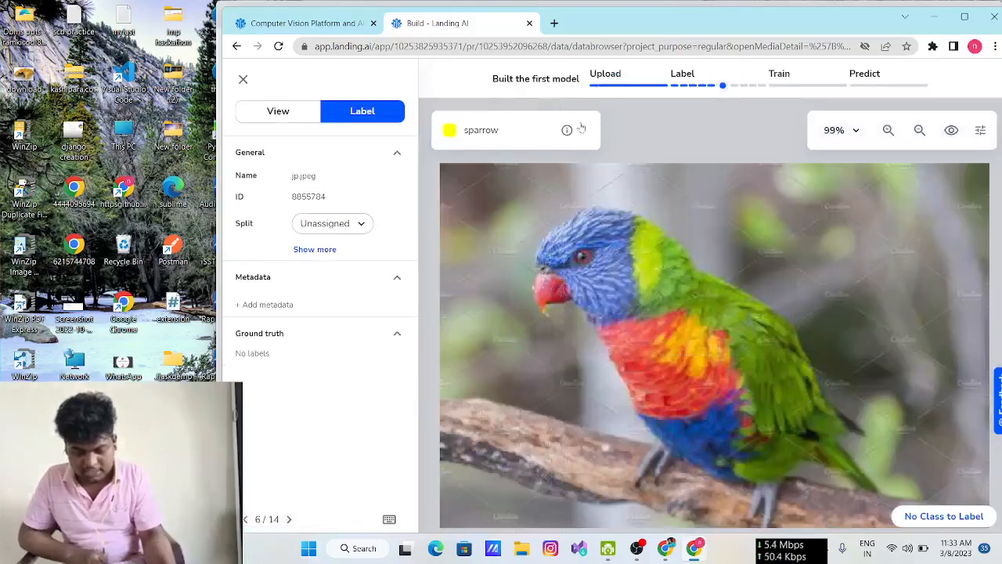
click(581, 128)
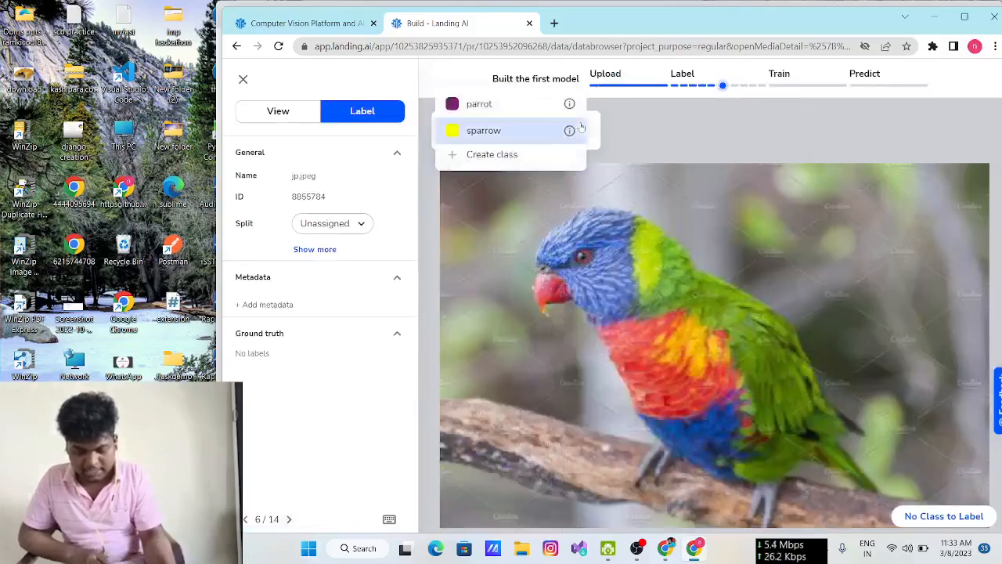
click(547, 152)
click(580, 254)
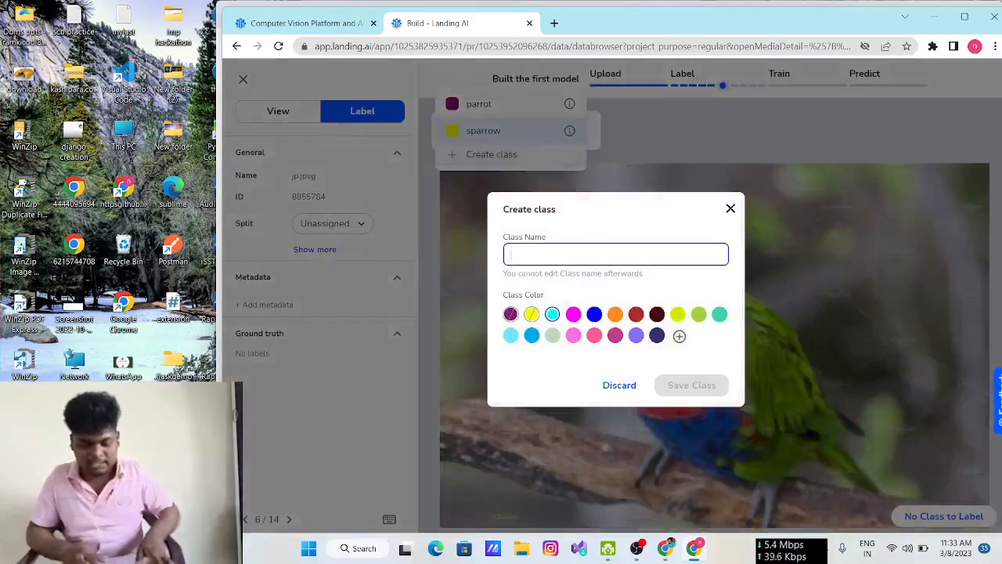
text(Jungle parrot)
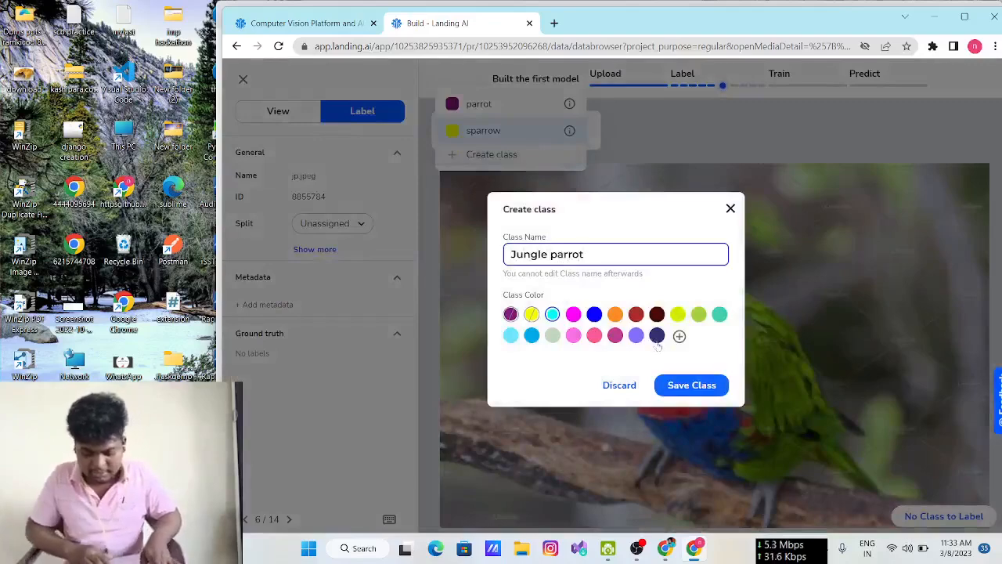
click(691, 385)
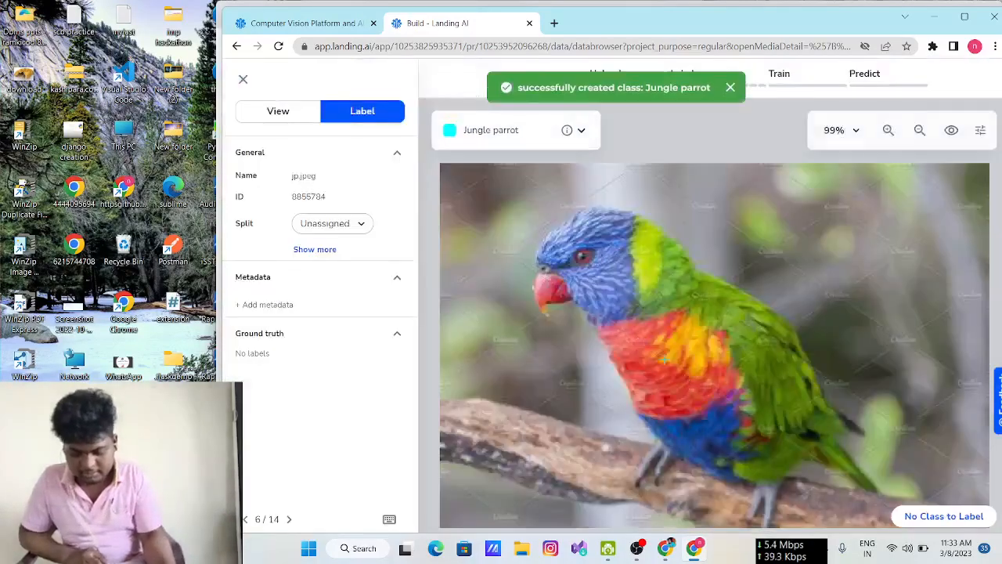
drag(499, 190, 902, 511)
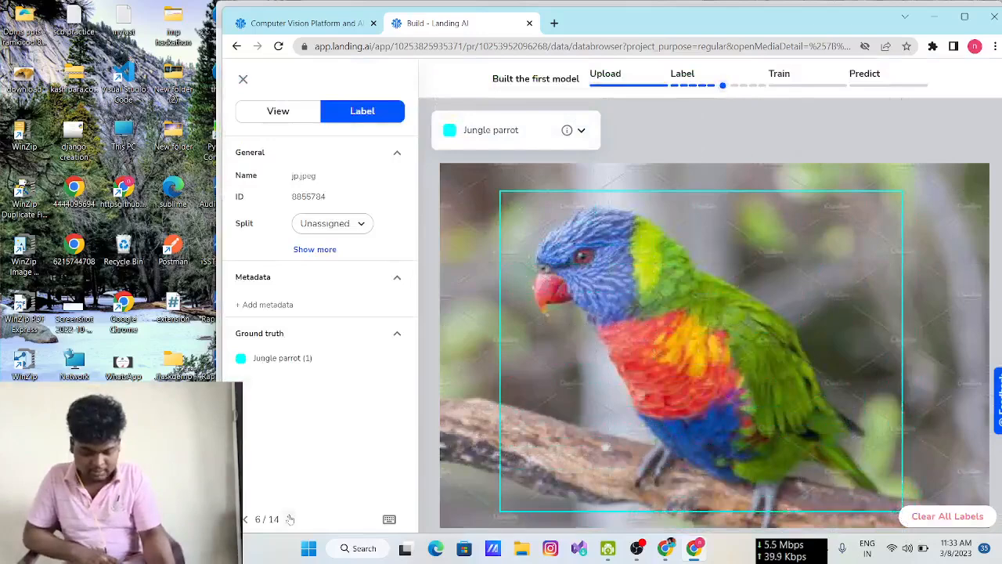
- Label the bird in the seventh image, sp3.jpeg, with a bounding box of the sparrow class
click(290, 519)
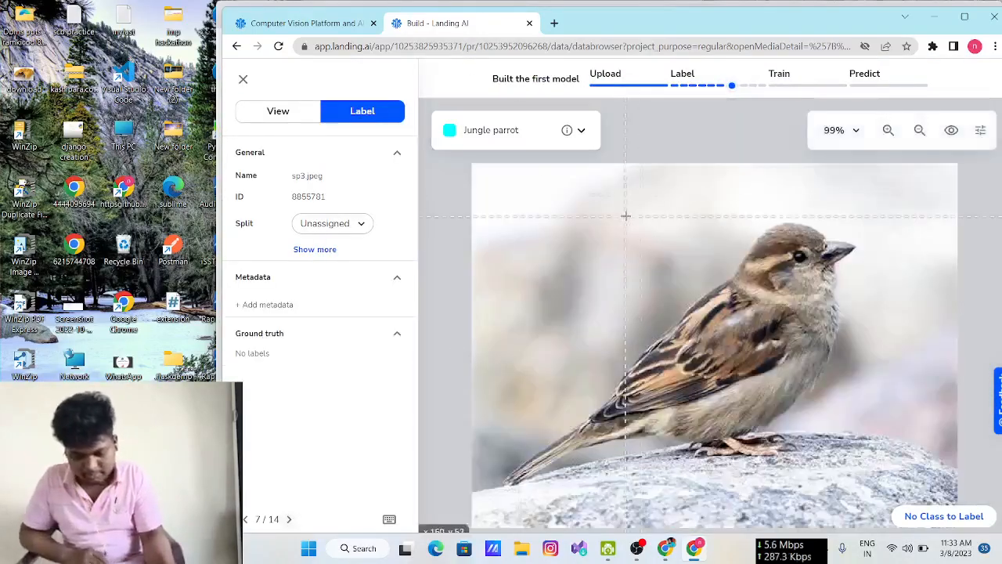
click(581, 130)
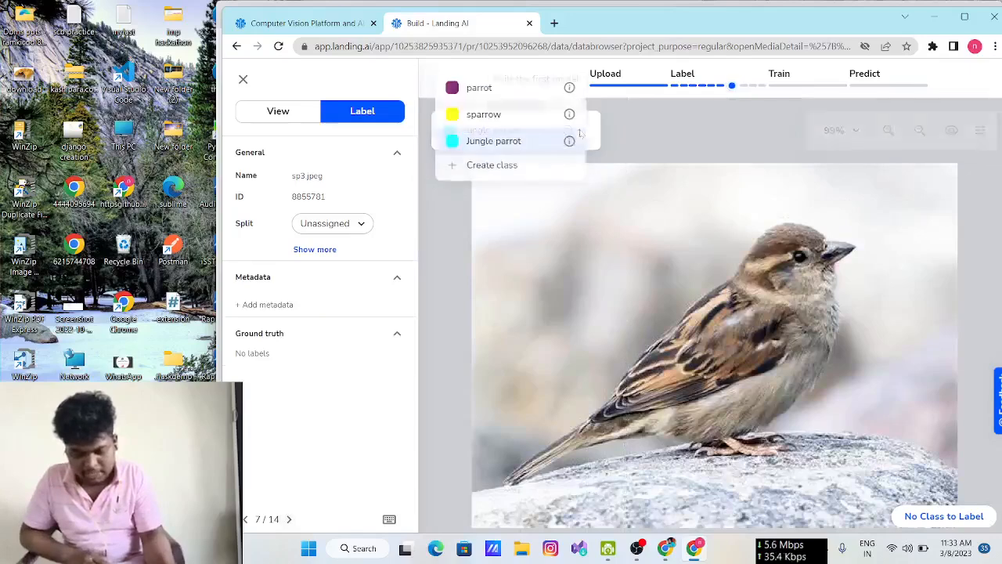
click(532, 114)
drag(506, 187, 863, 484)
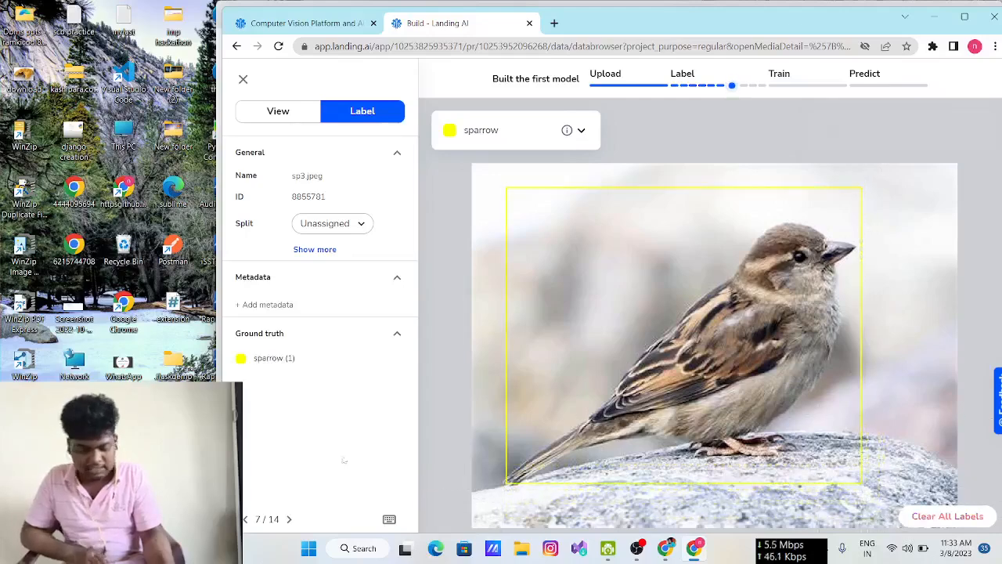
- Label the colourful bird in the eighth image, jp2.jpg, with a bounding box of the Jungle parrot class
click(289, 519)
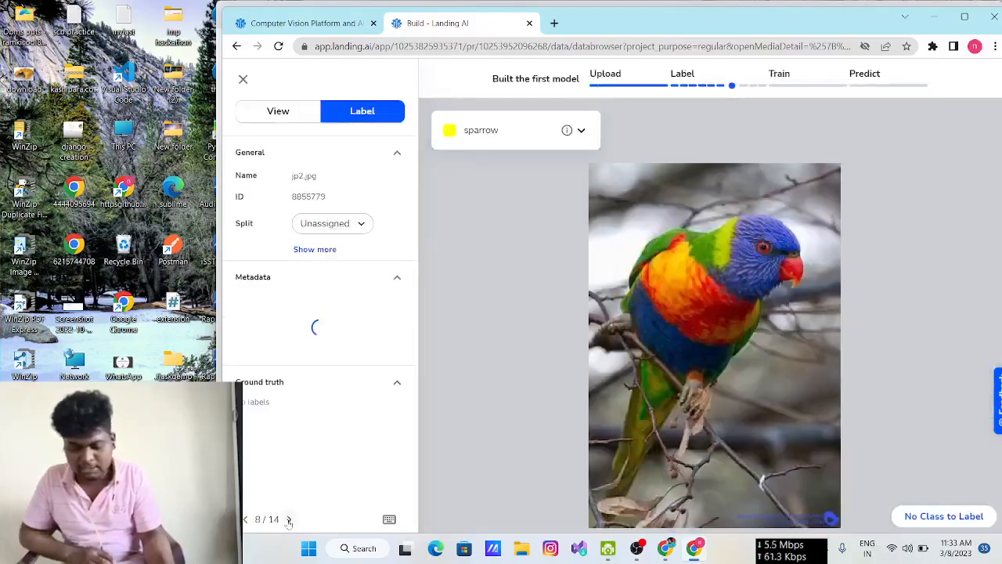
click(581, 130)
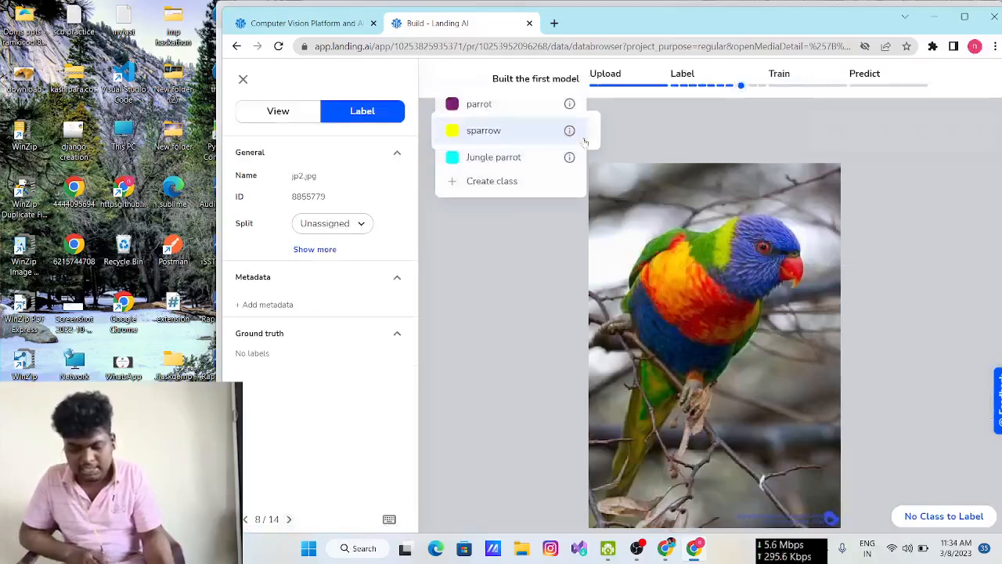
click(537, 165)
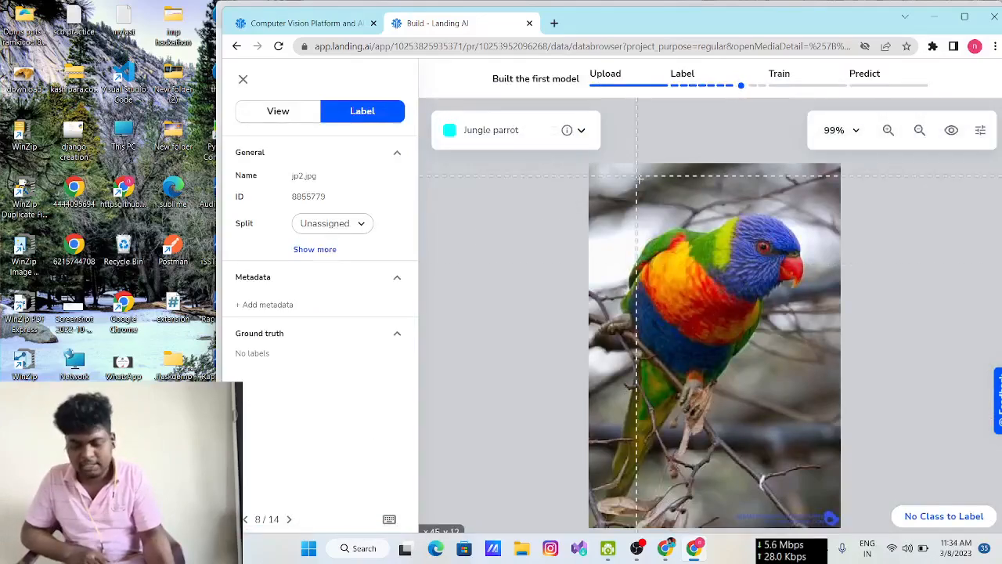
drag(613, 187, 798, 484)
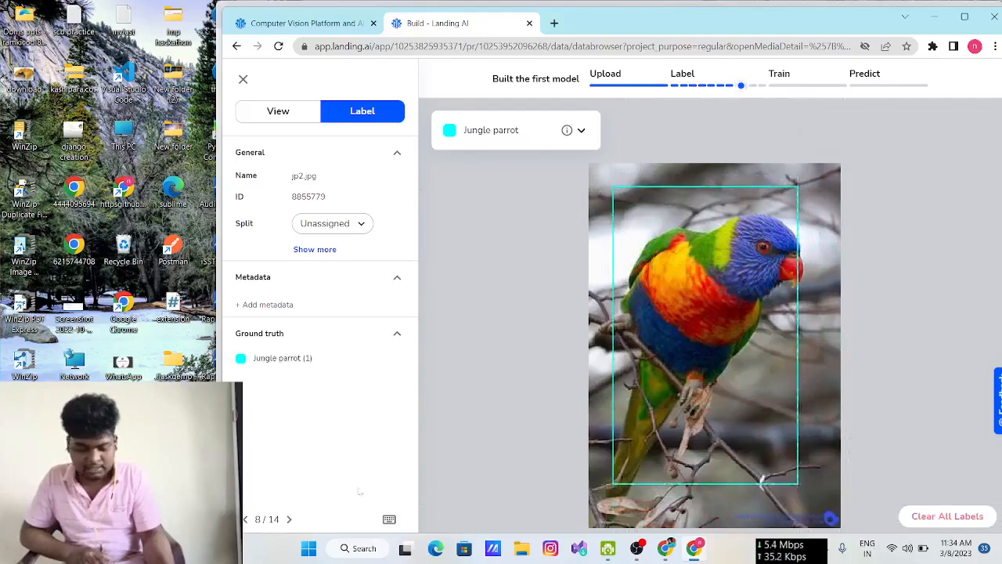
- Label the bird in the ninth image, sp4.jpeg, with a bounding box of the sparrow class
click(289, 520)
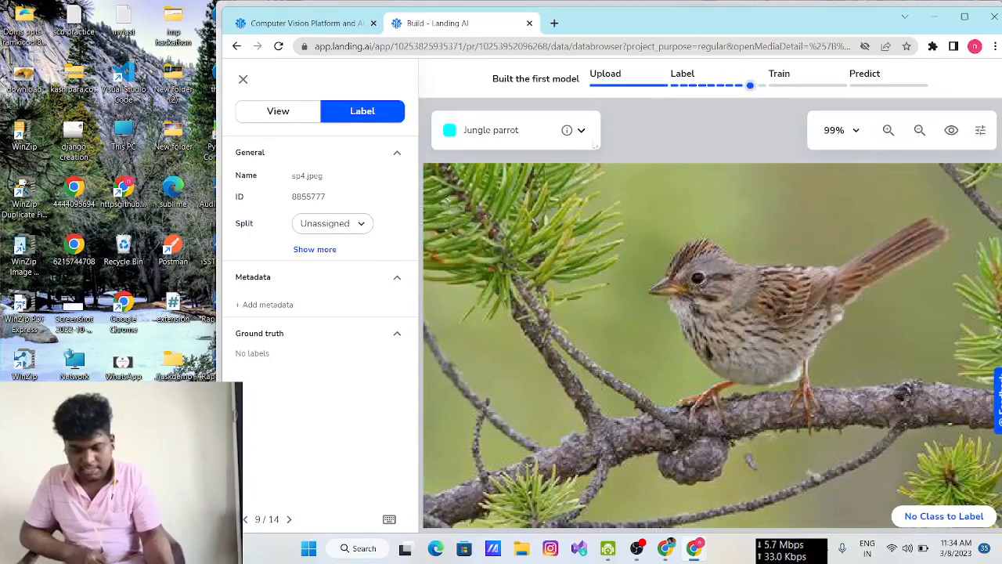
click(582, 130)
click(527, 124)
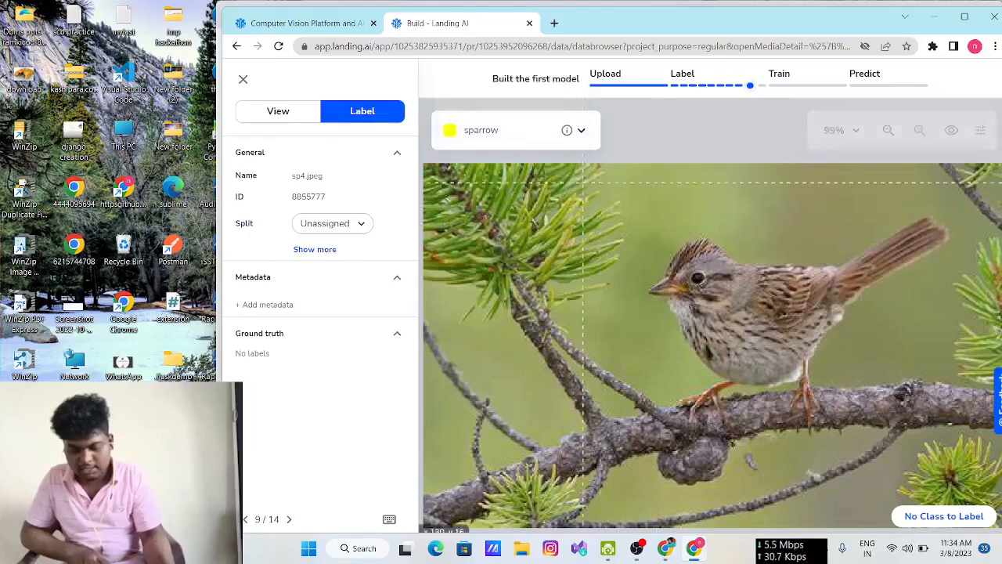
drag(641, 206, 960, 411)
mouse_move(752, 86)
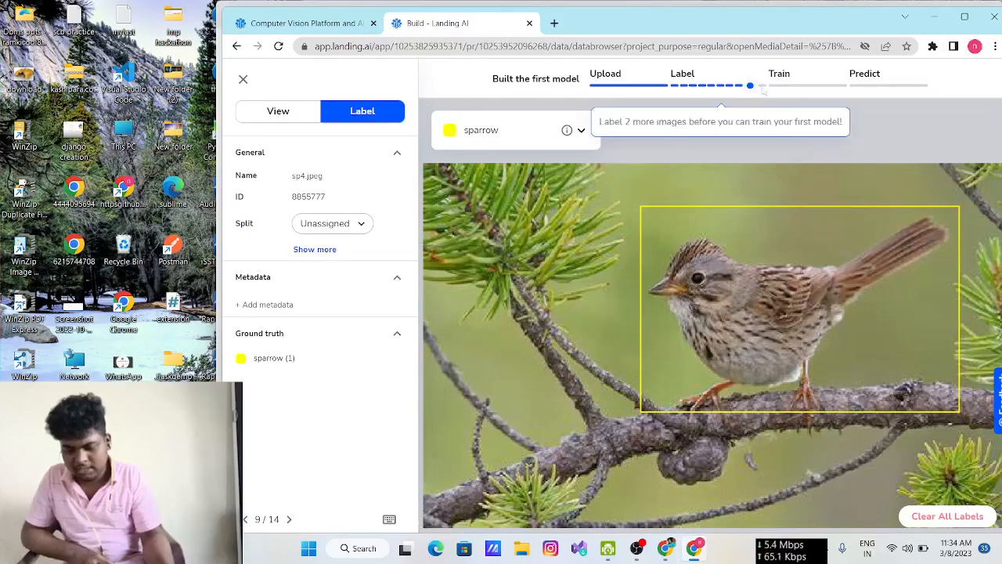
- Create a class named "peacock" on the tenth image, peacock.jpeg, and draw its bounding box around the whole bird
click(288, 519)
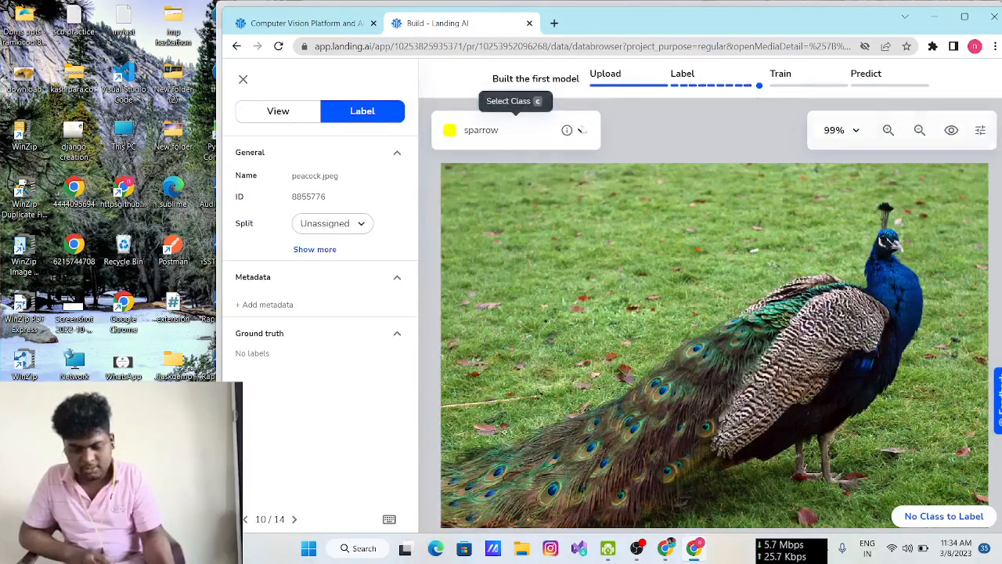
click(516, 130)
click(505, 185)
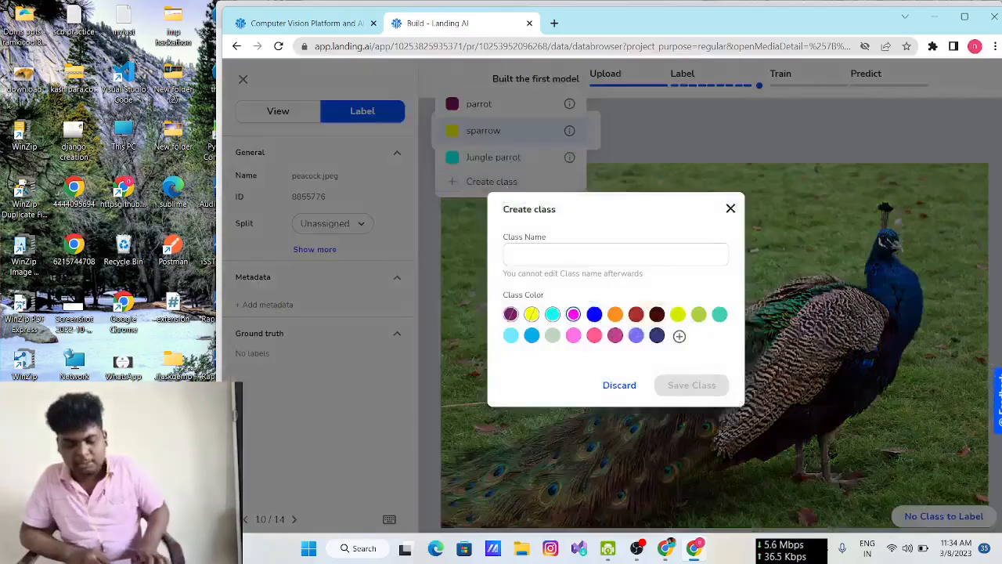
text(peacock)
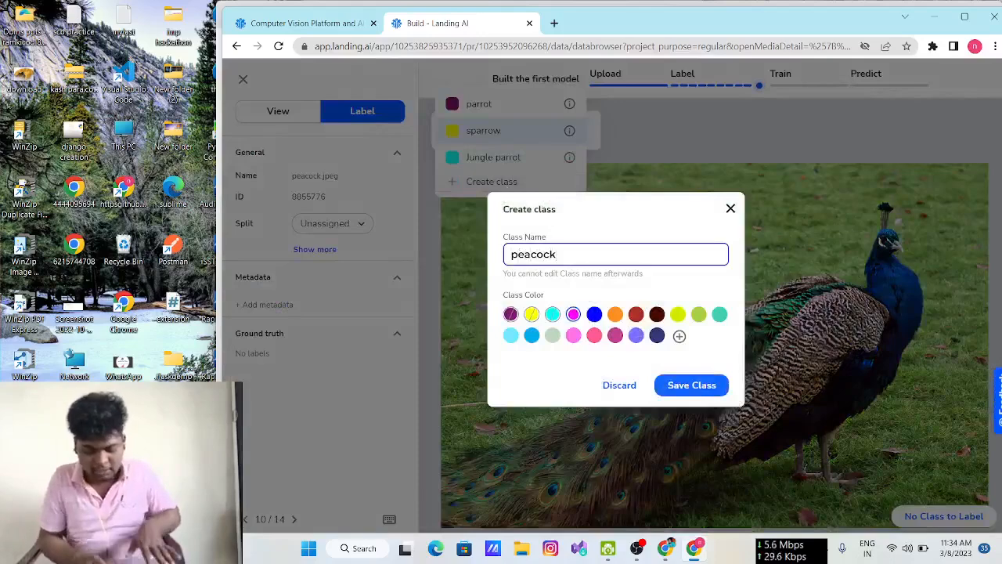
click(680, 385)
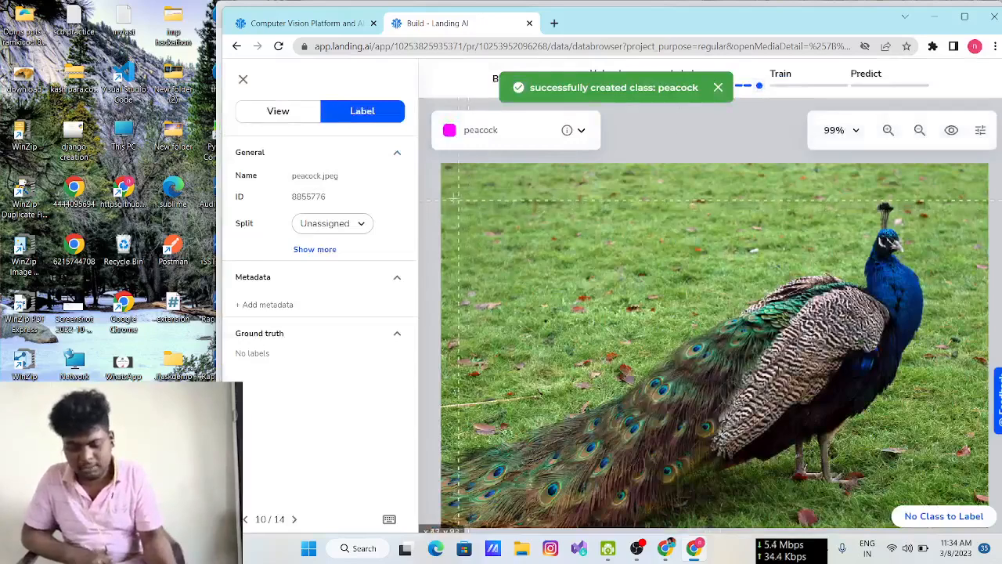
drag(448, 191, 937, 532)
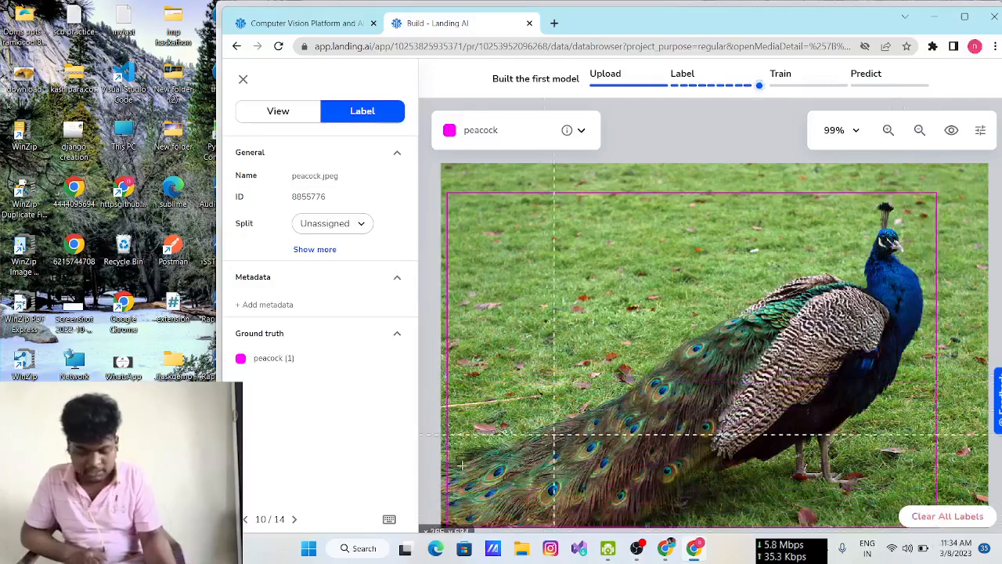
- Label the bird in the eleventh image, p2.jpeg, with a peacock bounding box covering its body and spread tail
click(296, 519)
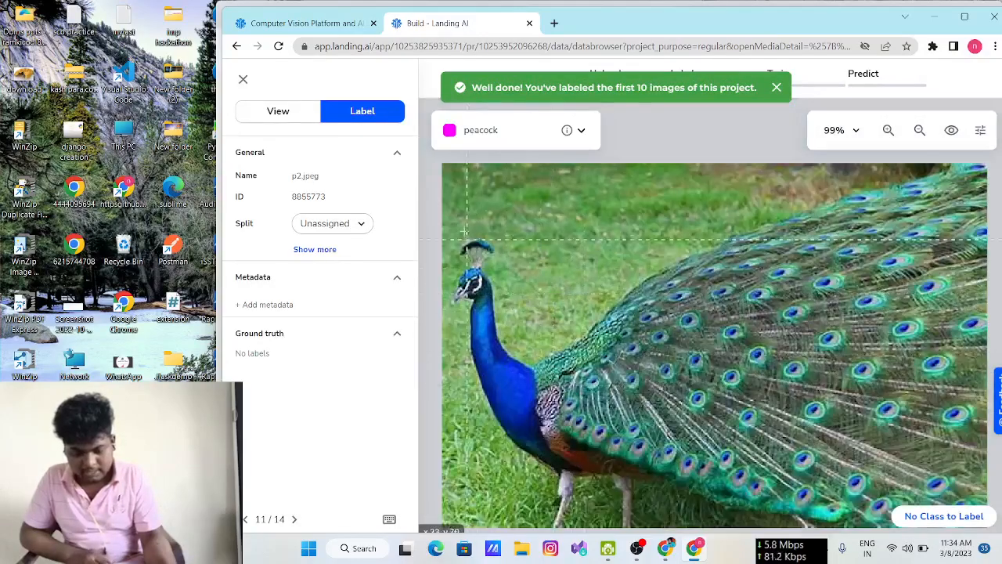
mouse_move(529, 196)
mouse_down()
mouse_move(742, 310)
mouse_move(849, 415)
mouse_move(906, 431)
mouse_move(909, 447)
mouse_move(986, 481)
mouse_move(981, 520)
mouse_move(983, 493)
mouse_move(985, 508)
mouse_up()
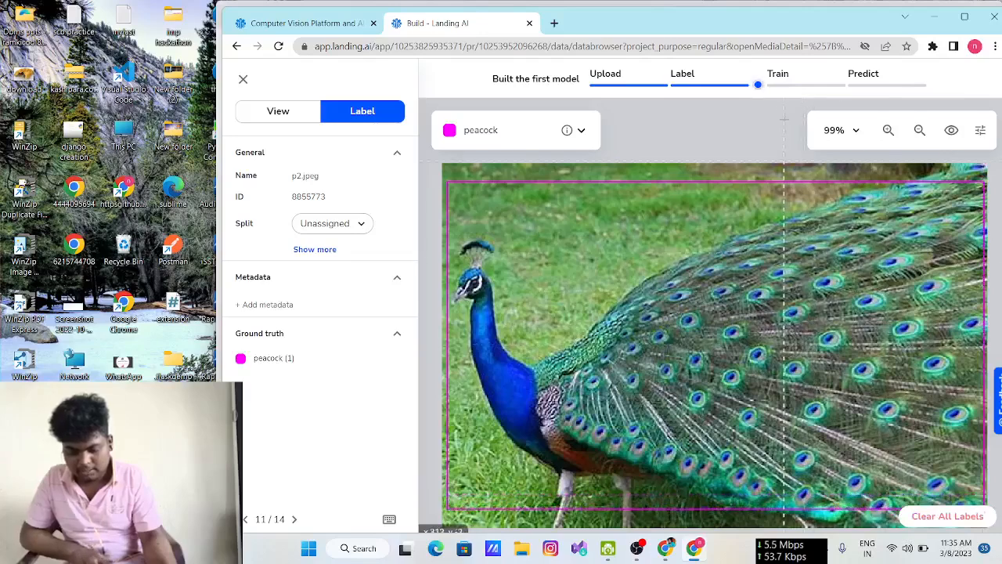
- Finish labeling, go on to the training stage and start training the model on the labeled images
mouse_move(761, 93)
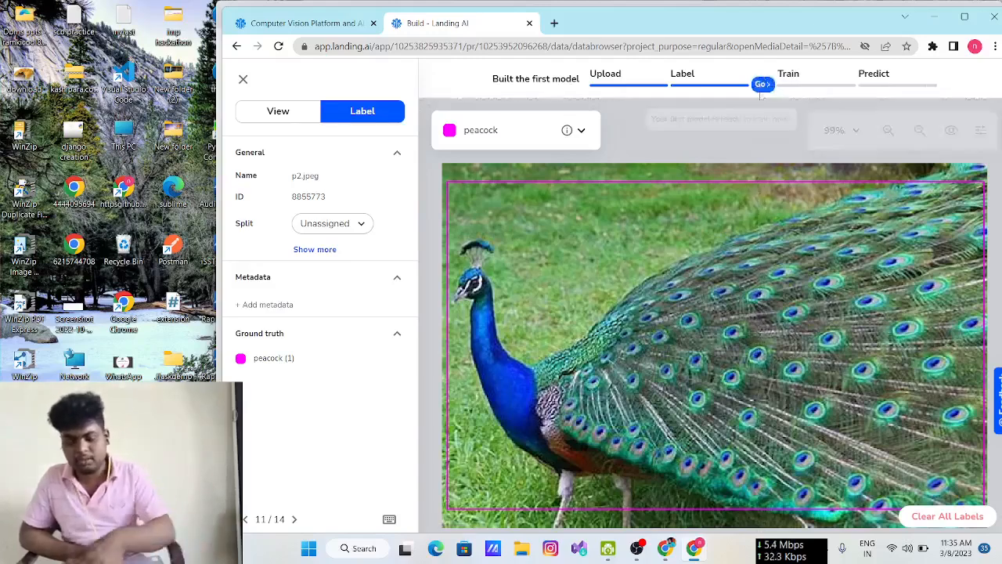
click(760, 93)
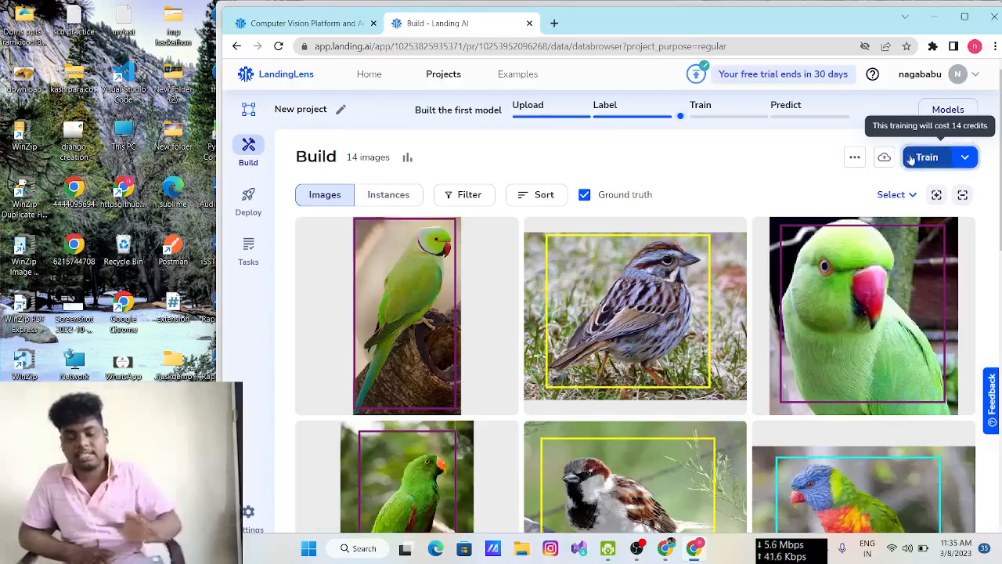
click(911, 158)
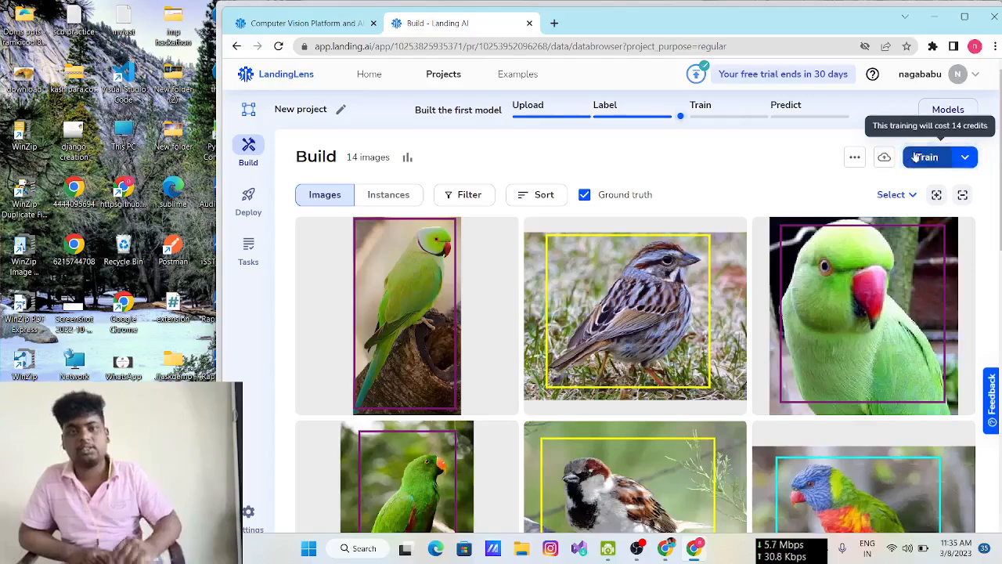
click(913, 155)
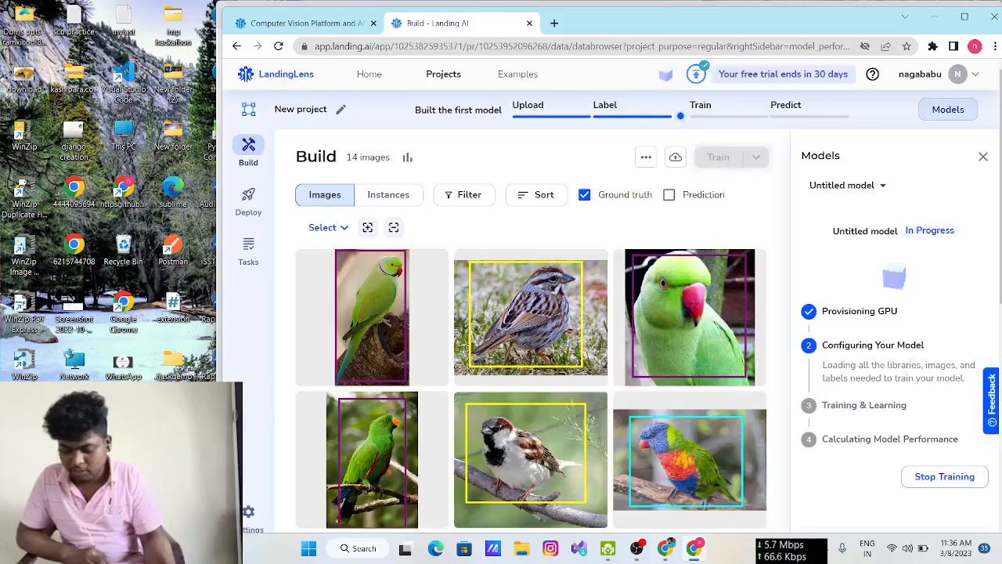
- Follow the training progress, examining the learning curve and the training stages until the model is done
scroll(877, 397, down, 1)
scroll(705, 453, down, 2)
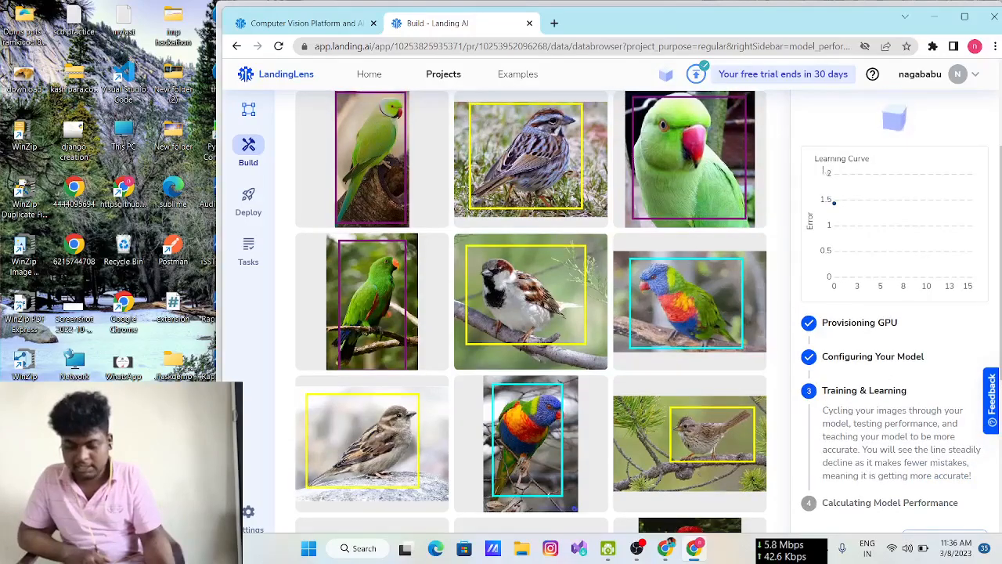
scroll(832, 170, up, 1)
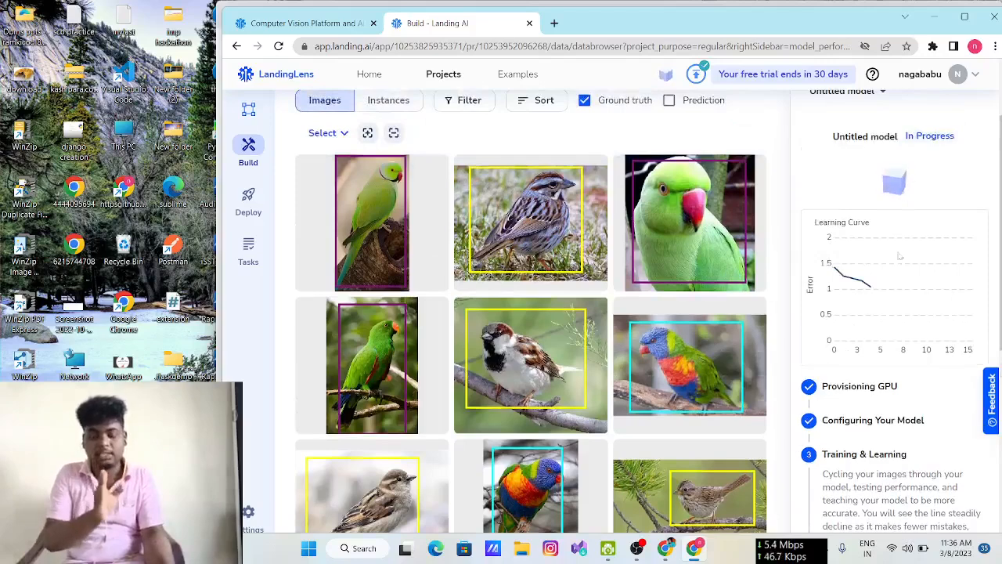
scroll(900, 256, down, 2)
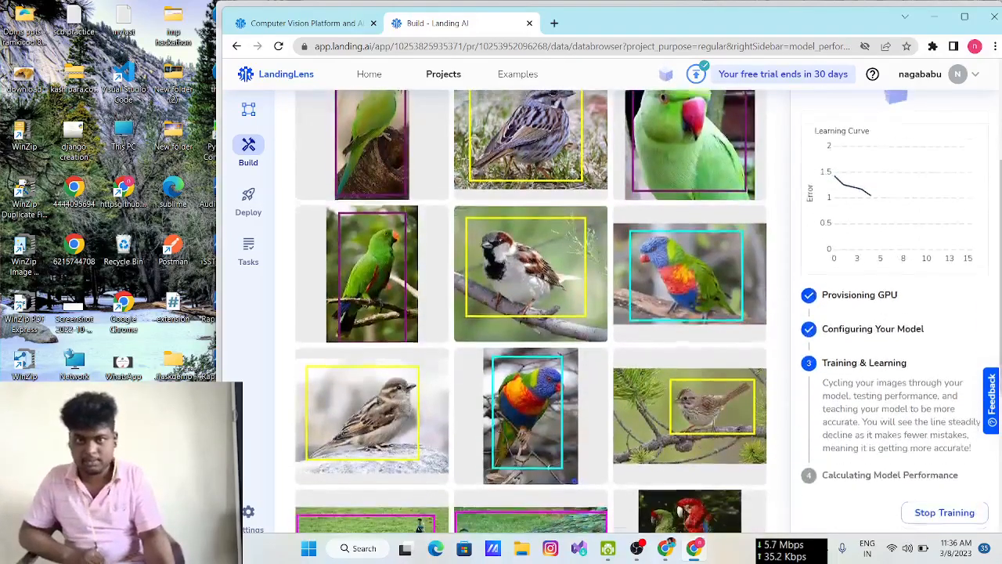
scroll(883, 295, down, 1)
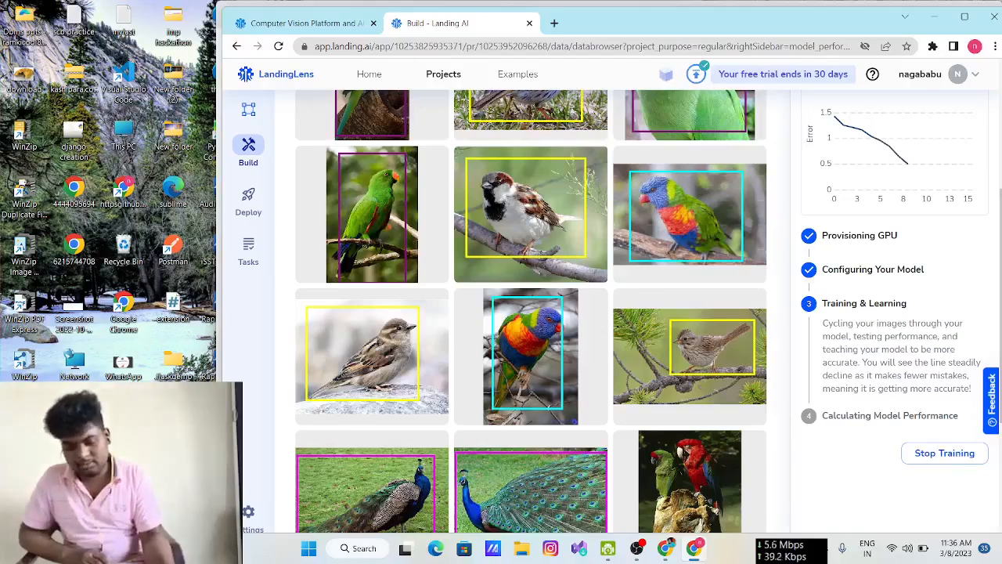
scroll(848, 339, up, 1)
scroll(848, 340, up, 3)
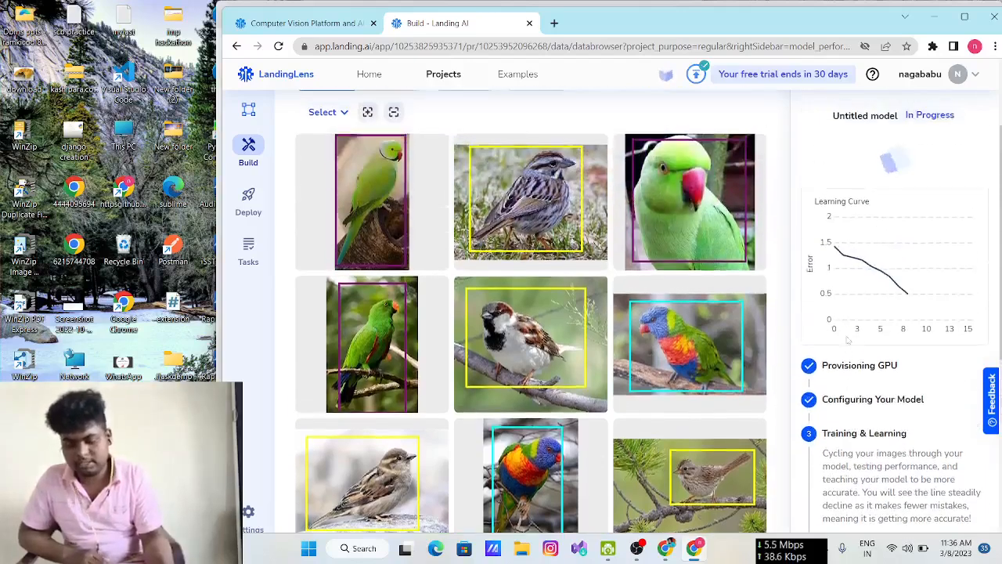
scroll(849, 340, down, 2)
scroll(848, 339, down, 3)
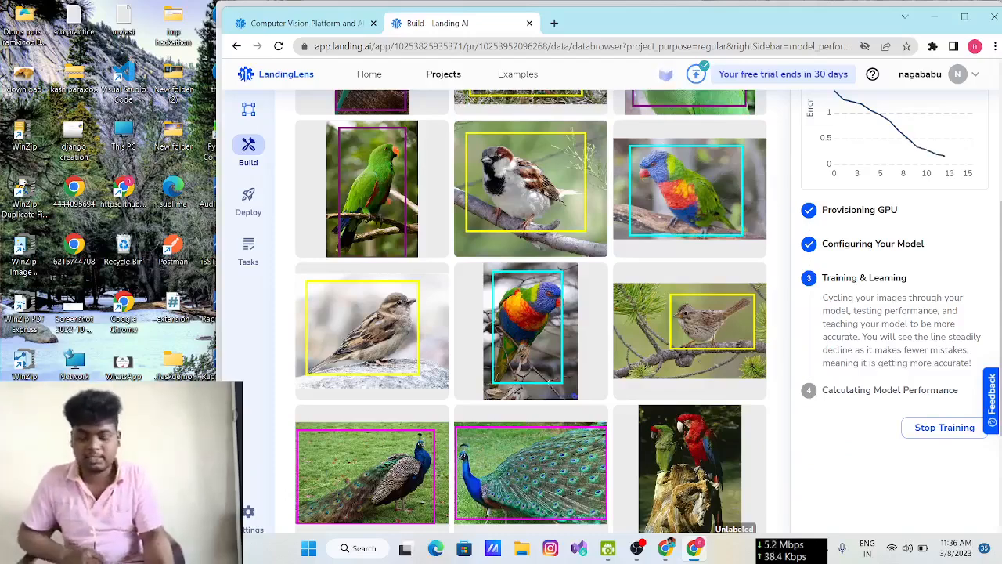
scroll(642, 311, up, 1)
scroll(642, 311, up, 1)
scroll(642, 311, down, 1)
scroll(642, 311, down, 3)
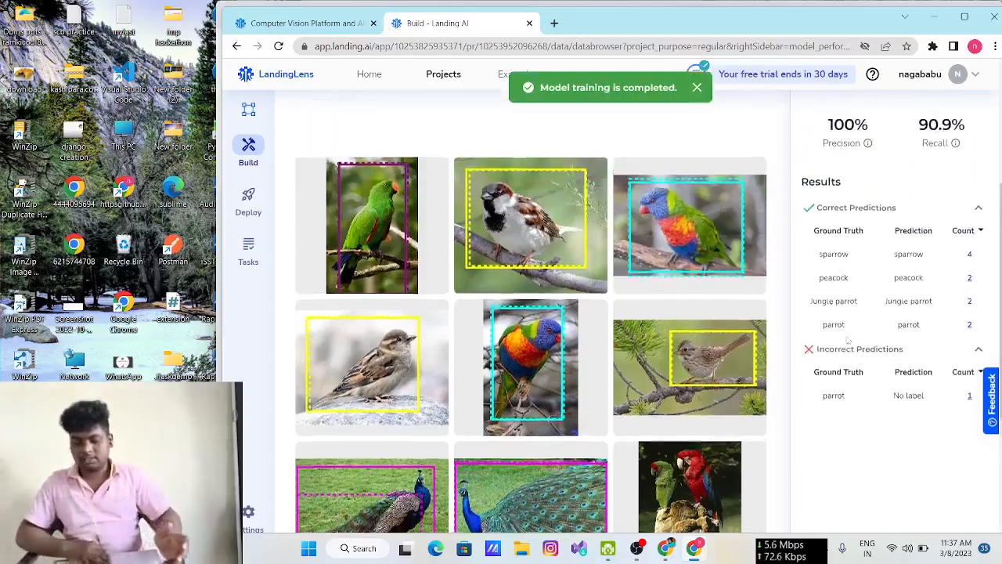
- Examine the trained model's precision, recall, correct and incorrect predictions, and the predicted boxes on the images
scroll(849, 338, up, 2)
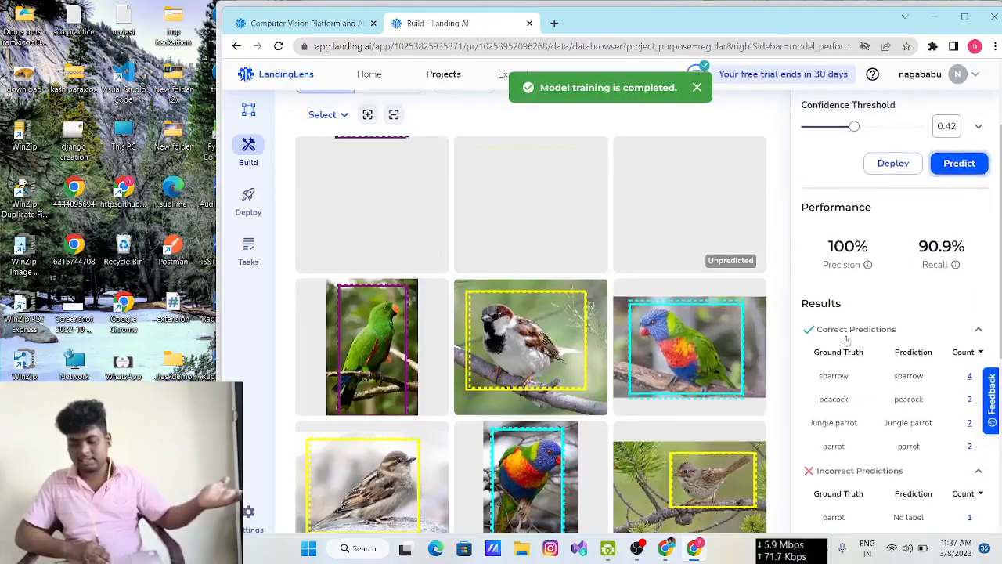
scroll(846, 339, down, 1)
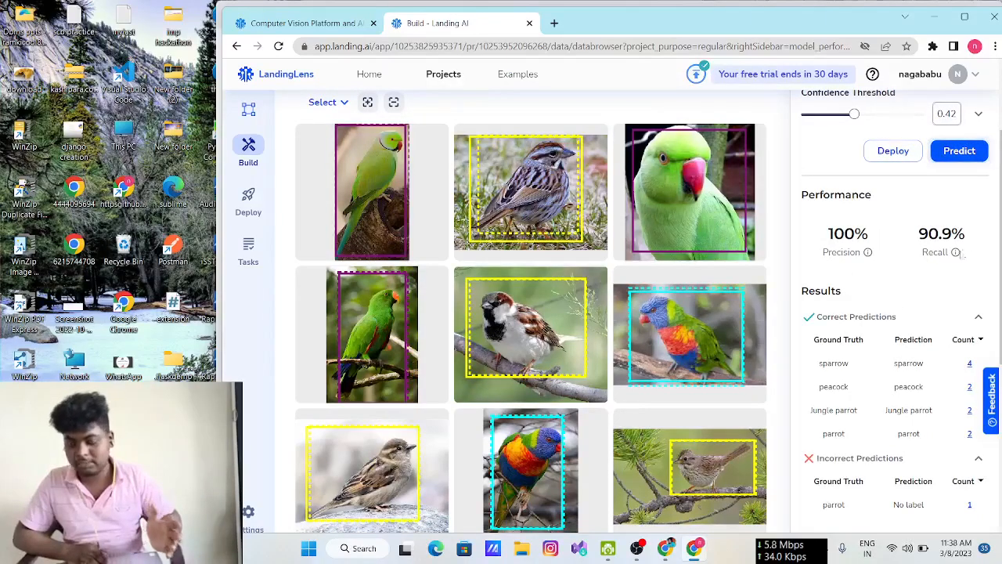
mouse_move(957, 252)
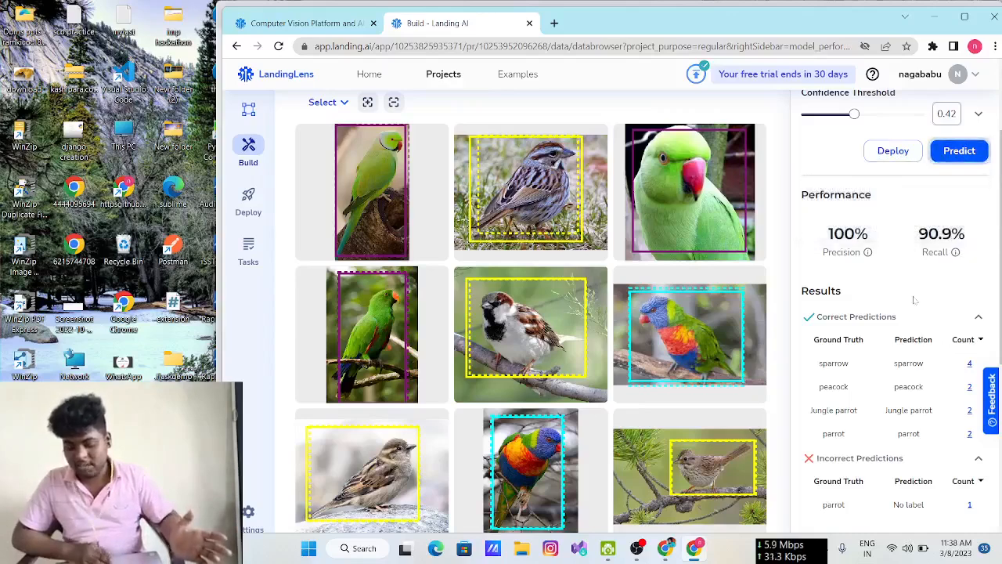
scroll(914, 300, down, 1)
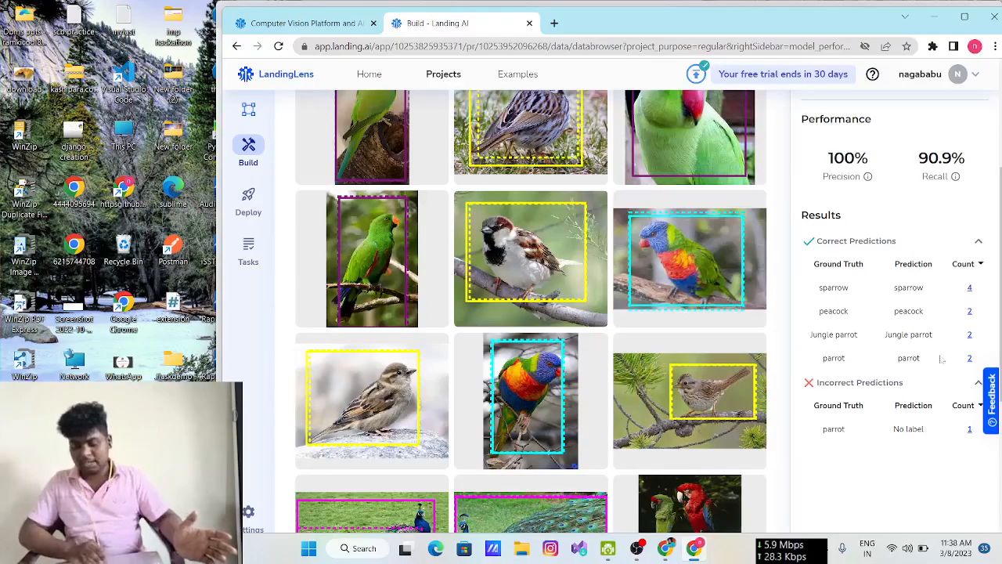
scroll(853, 305, up, 2)
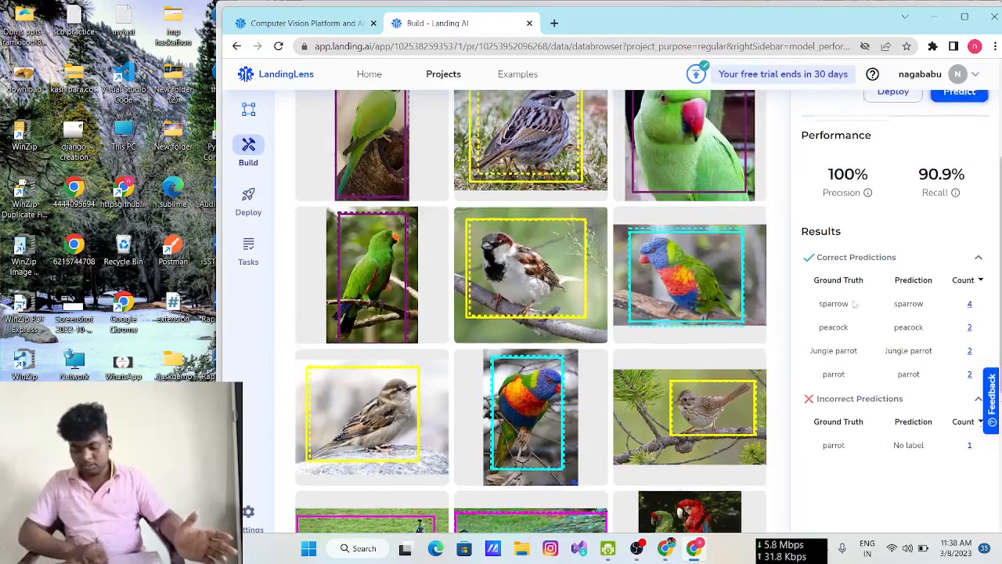
scroll(854, 305, down, 2)
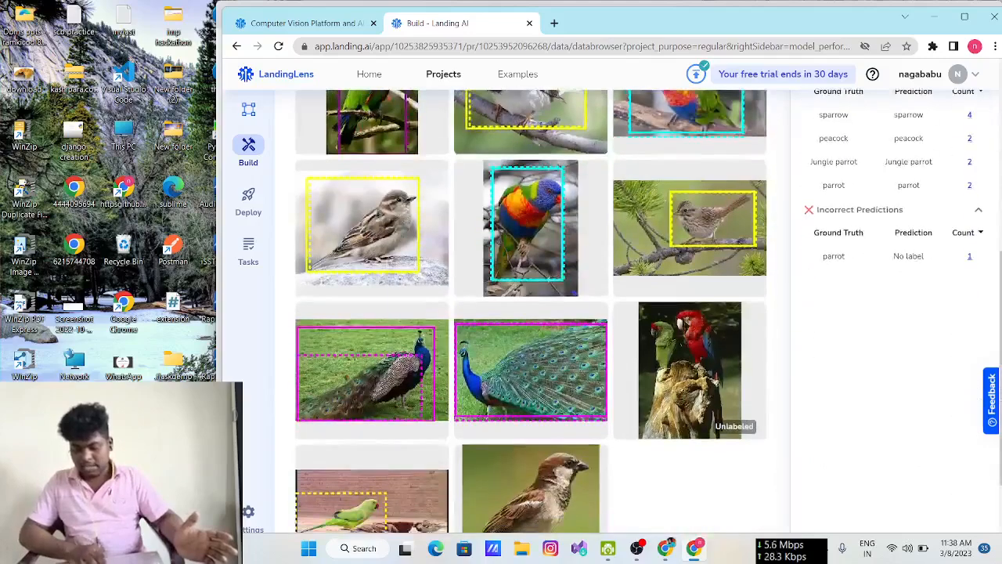
scroll(916, 260, up, 10)
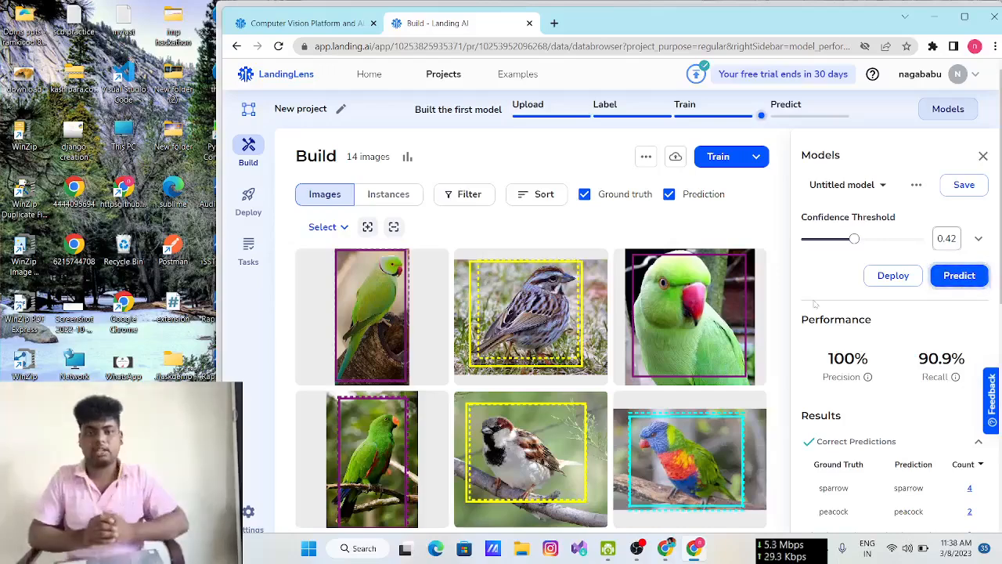
- Run a test prediction with the trained model on the p4 image from the Downloads folder
click(954, 275)
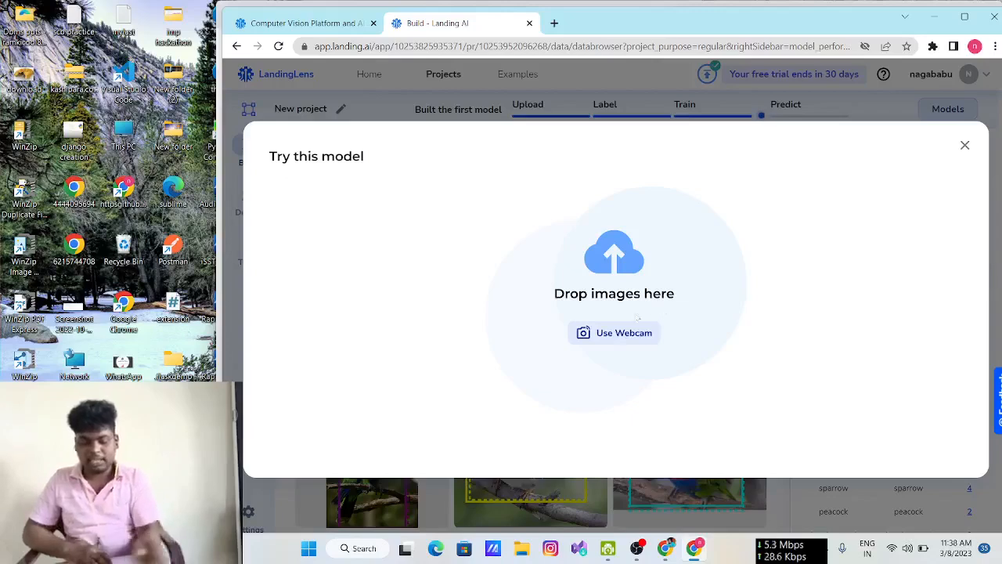
click(613, 257)
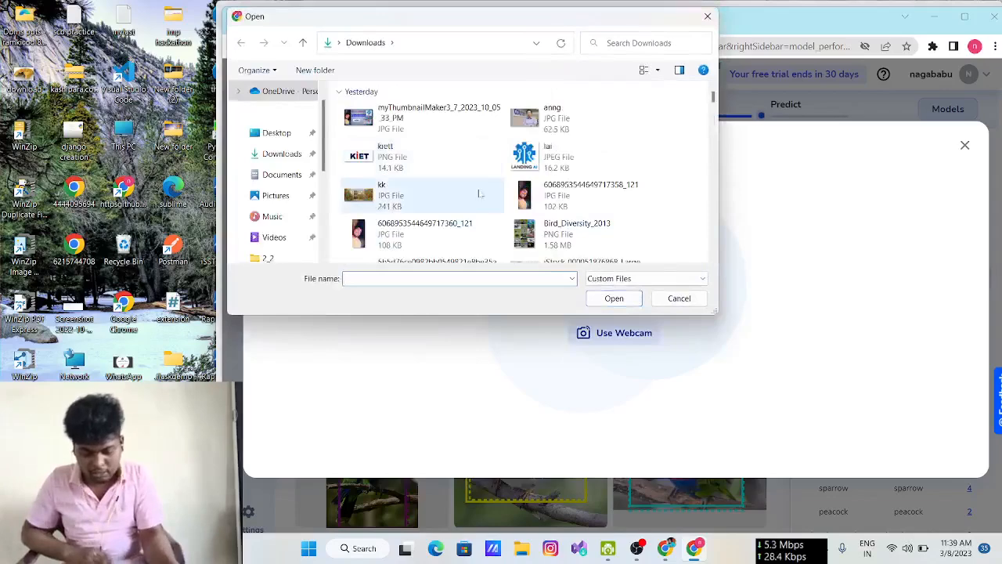
scroll(480, 193, down, 5)
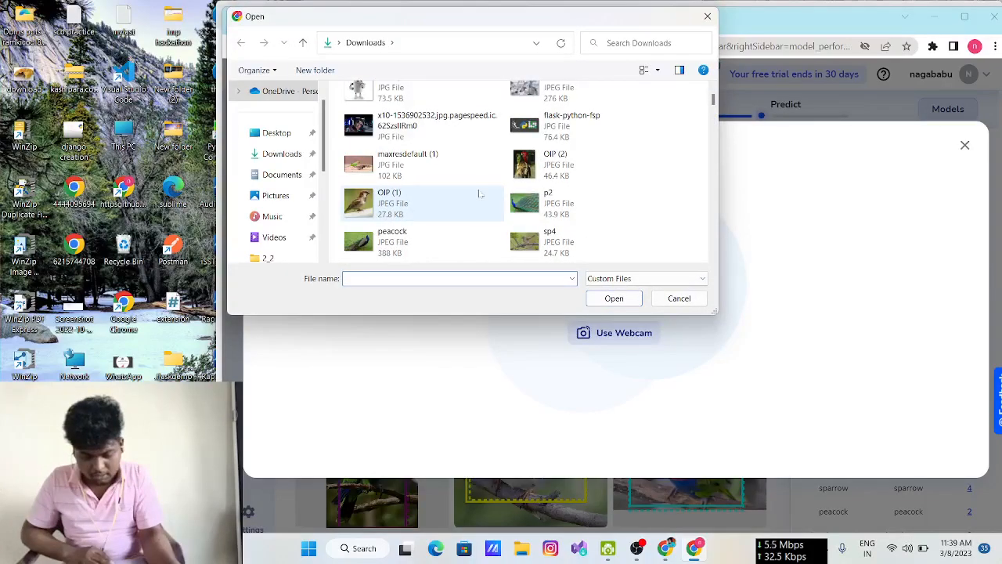
scroll(481, 193, down, 1)
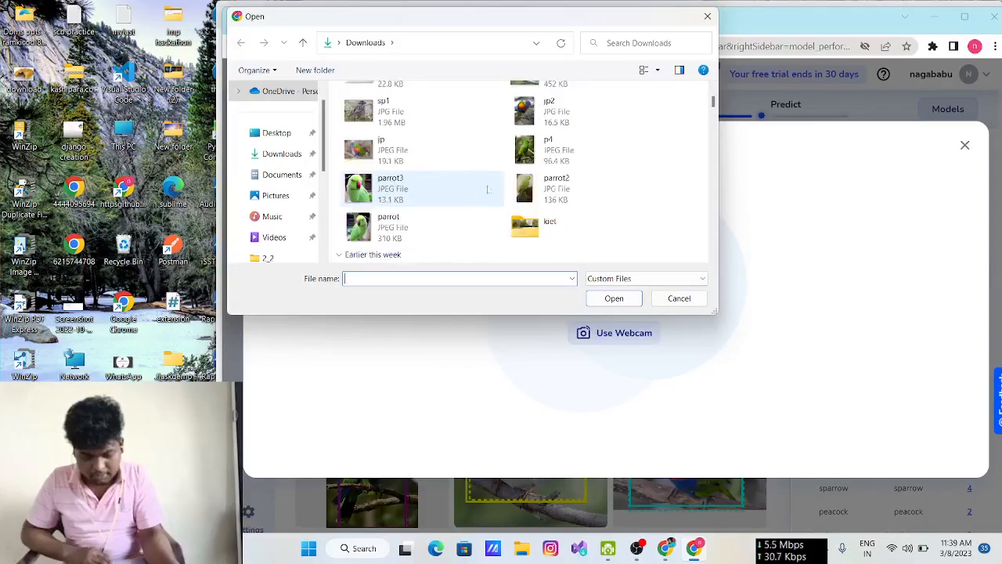
click(524, 155)
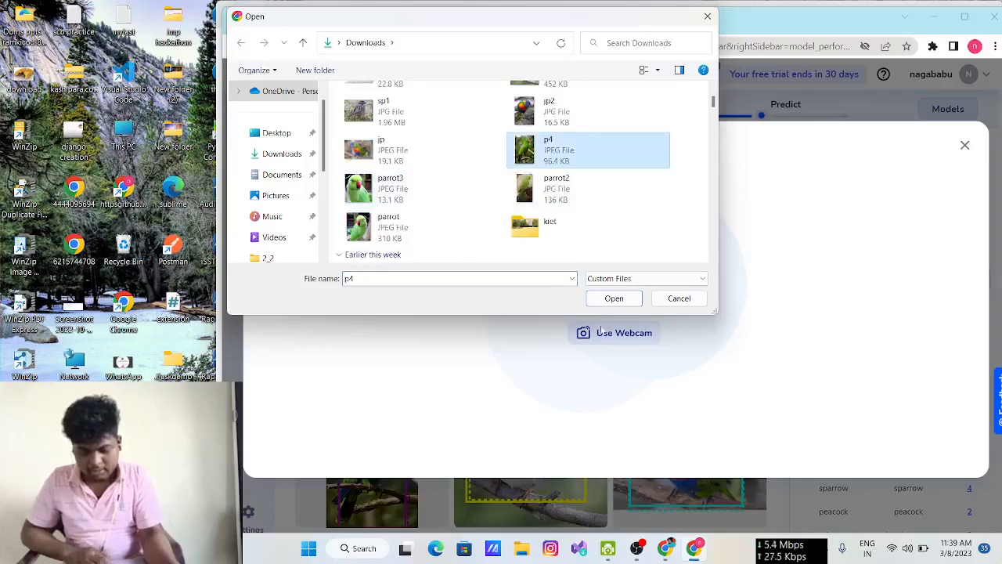
click(604, 299)
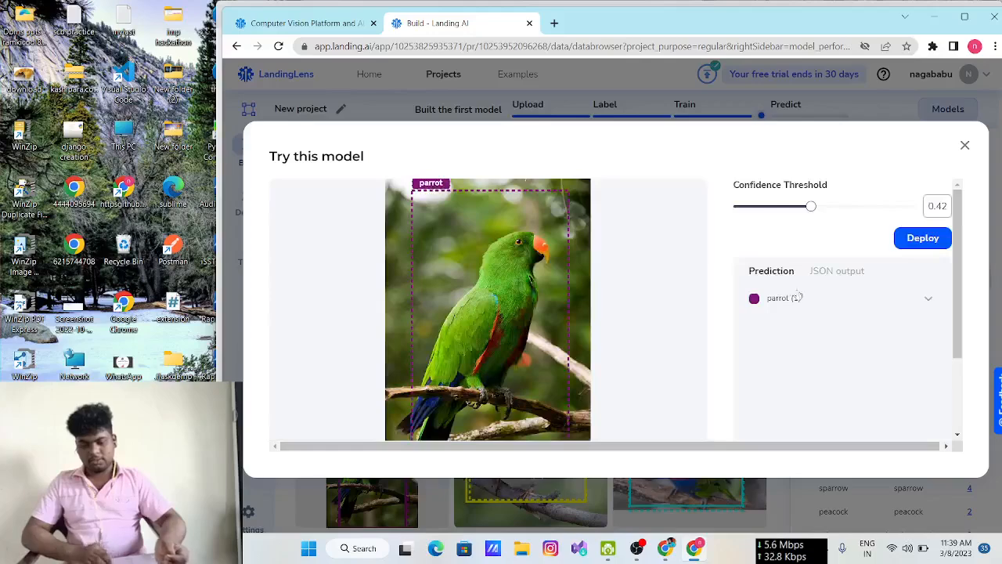
- Test the parrot prediction at a confidence threshold of 0.26, and set the threshold to 0.47
scroll(815, 297, up, 5)
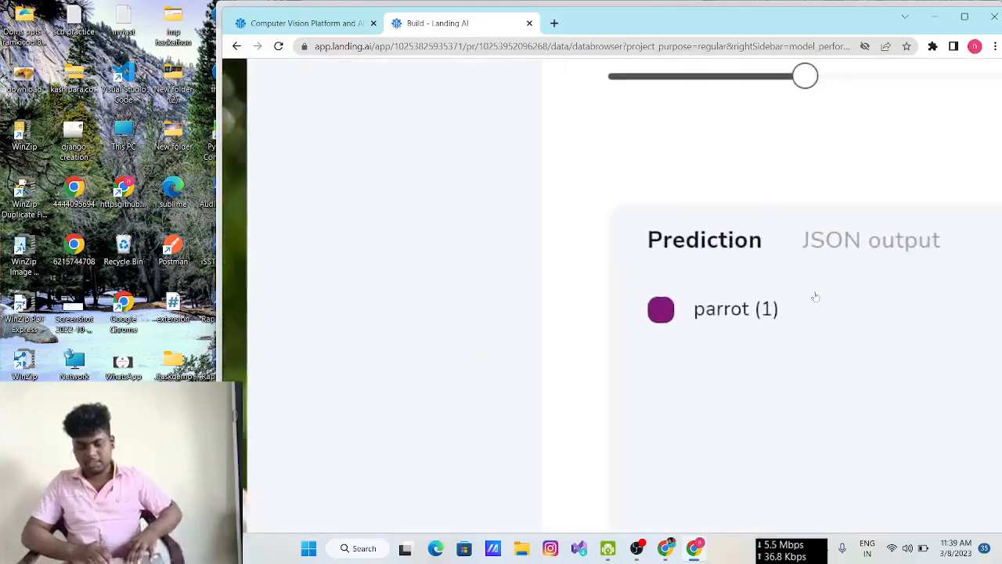
scroll(815, 296, down, 4)
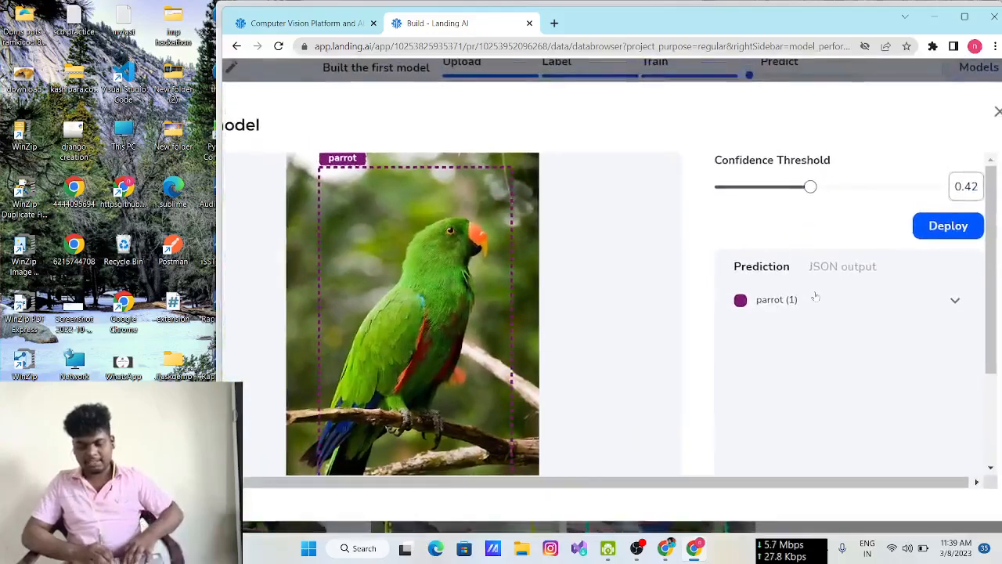
drag(809, 186, 774, 188)
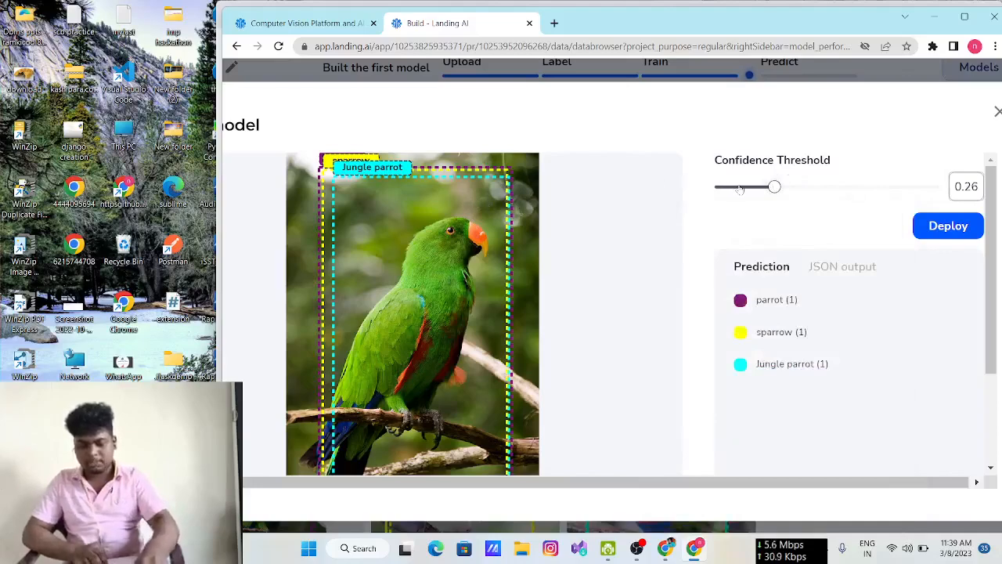
drag(740, 190, 822, 187)
click(857, 187)
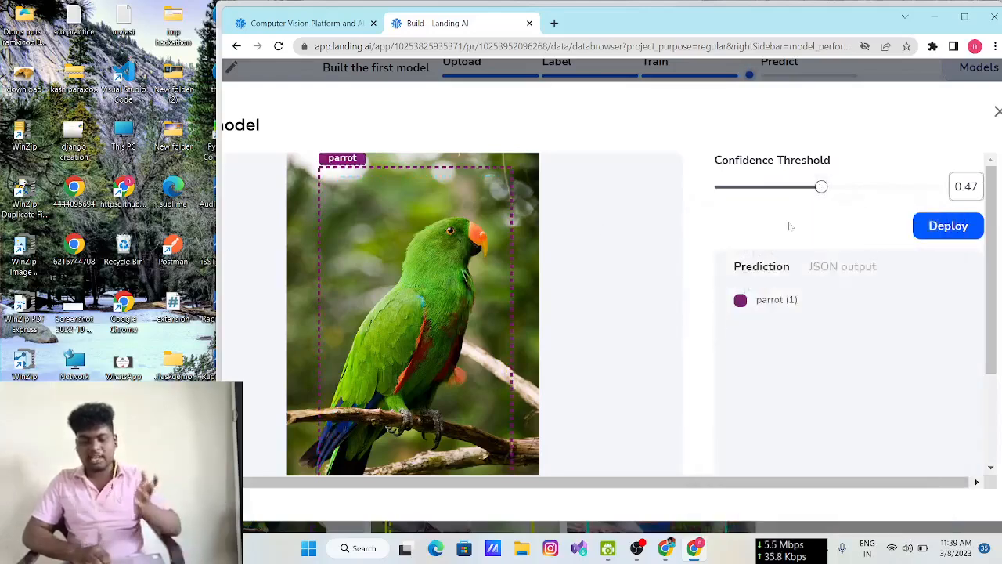
scroll(791, 227, up, 1)
scroll(788, 225, down, 2)
scroll(788, 226, up, 2)
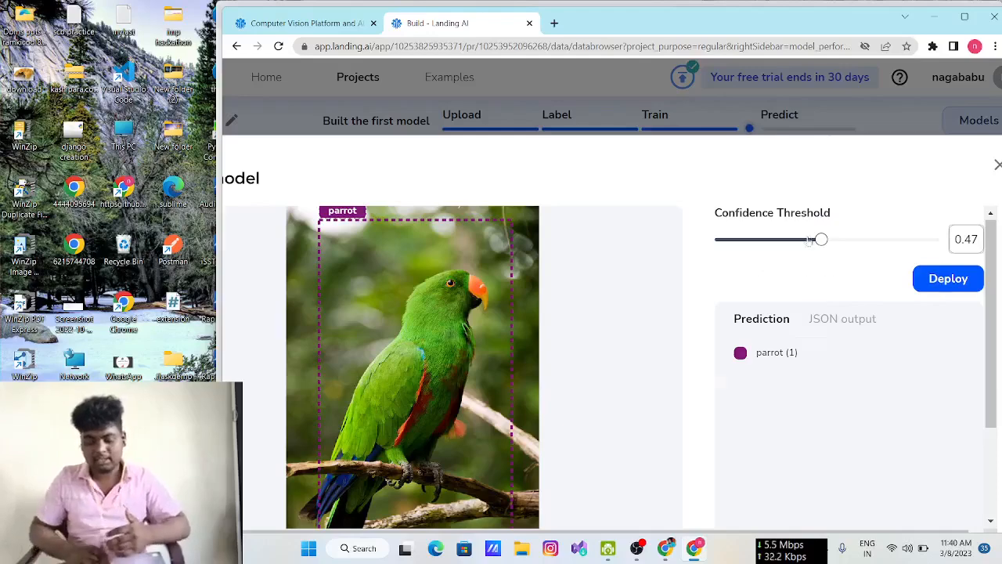
mouse_move(807, 239)
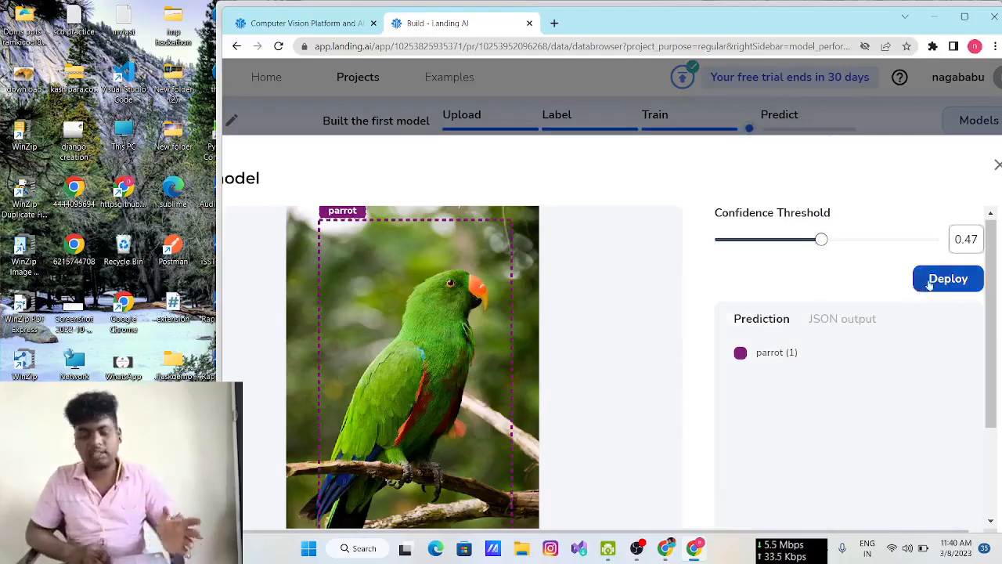
- Start deploying the model and save it under the name "bird detection"
click(930, 284)
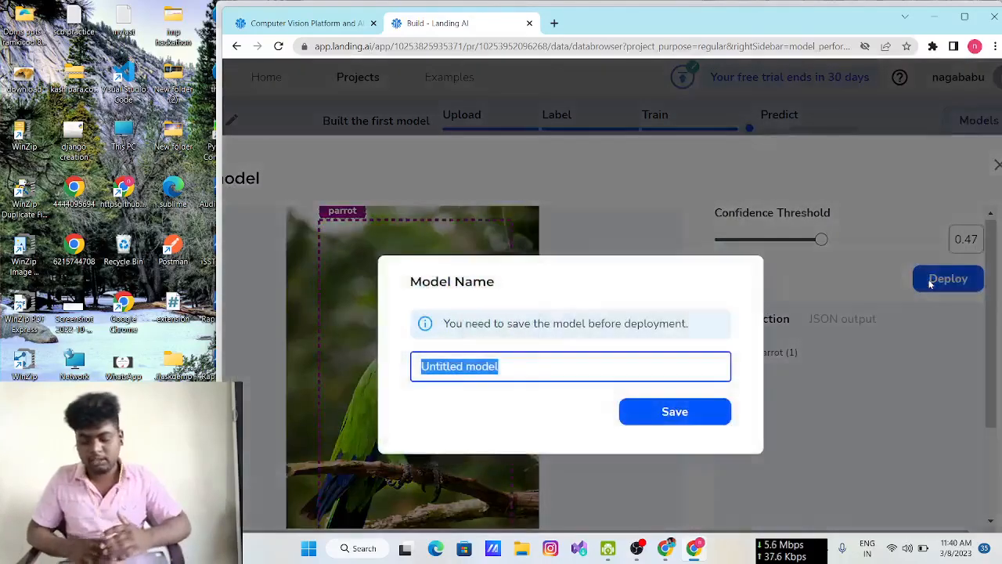
click(500, 367)
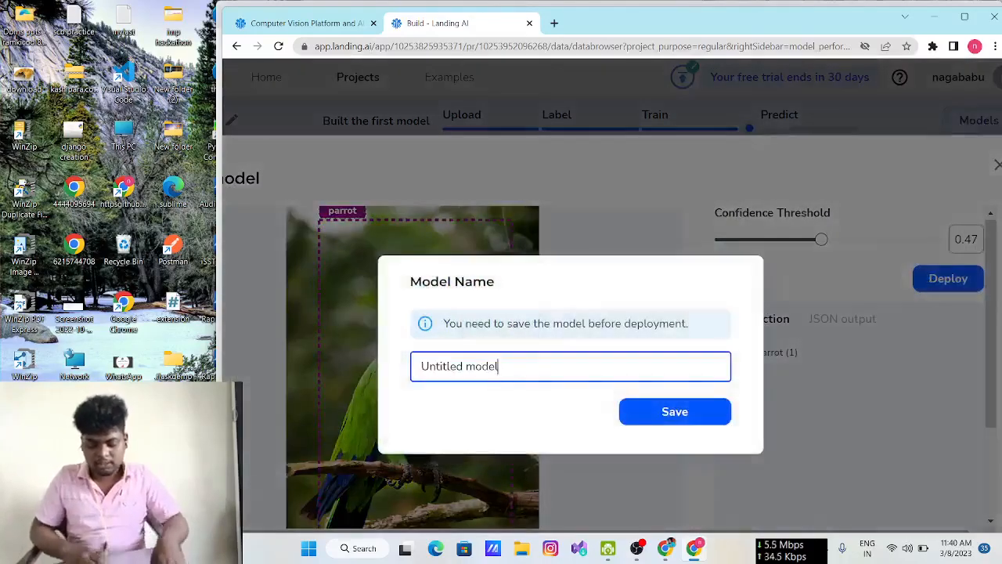
key(BackSpace)
key(BackSpace)
key(BackSpace)
key(BackSpace)
key(BackSpace)
key(BackSpace)
key(BackSpace)
key(BackSpace)
key(BackSpace)
key(BackSpace)
key(BackSpace)
key(BackSpace)
key(BackSpace)
text(b)
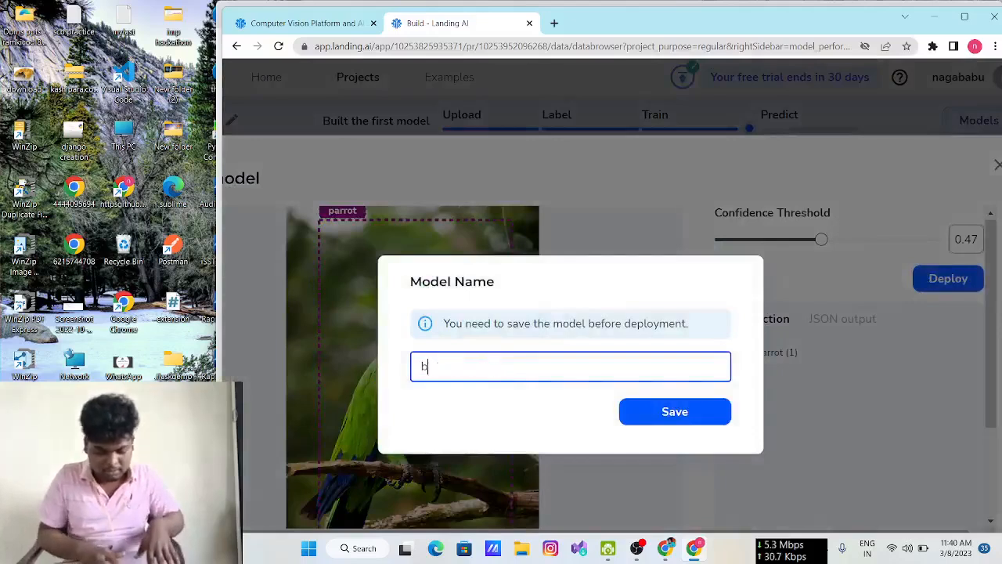
text(iu)
key(BackSpace)
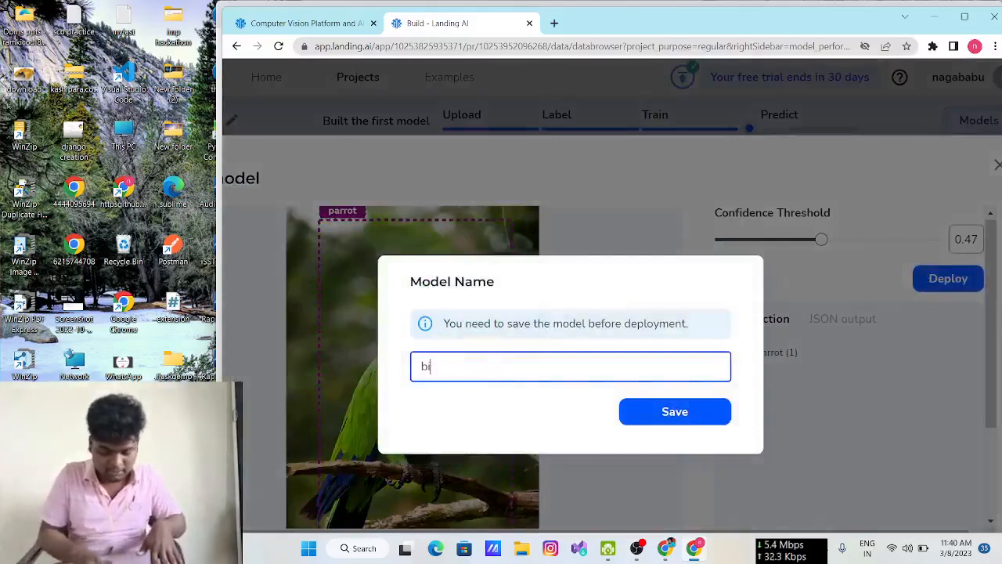
text(rd detection)
click(679, 413)
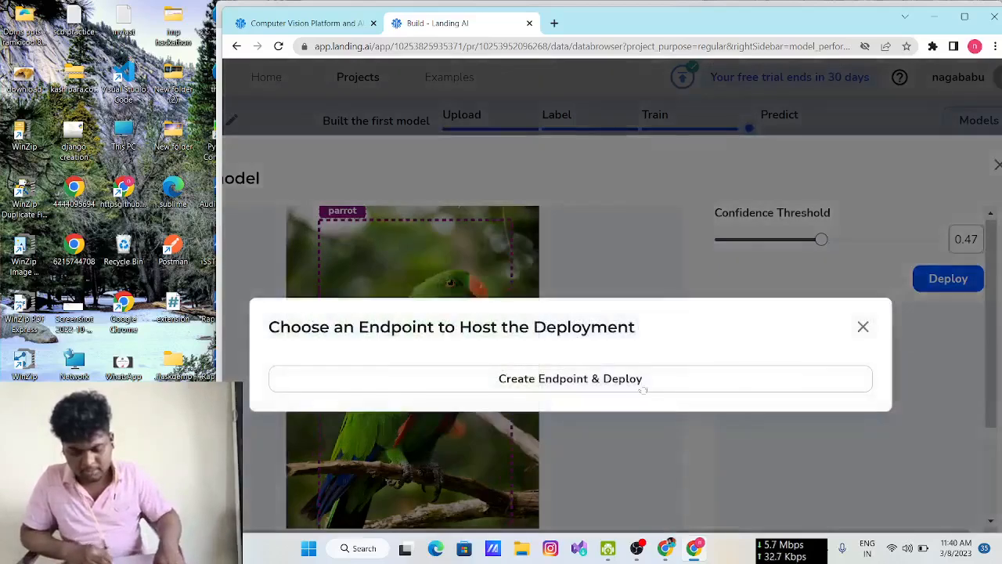
- Create a new endpoint to host the deployment, naming it with the account owner's short name
click(641, 383)
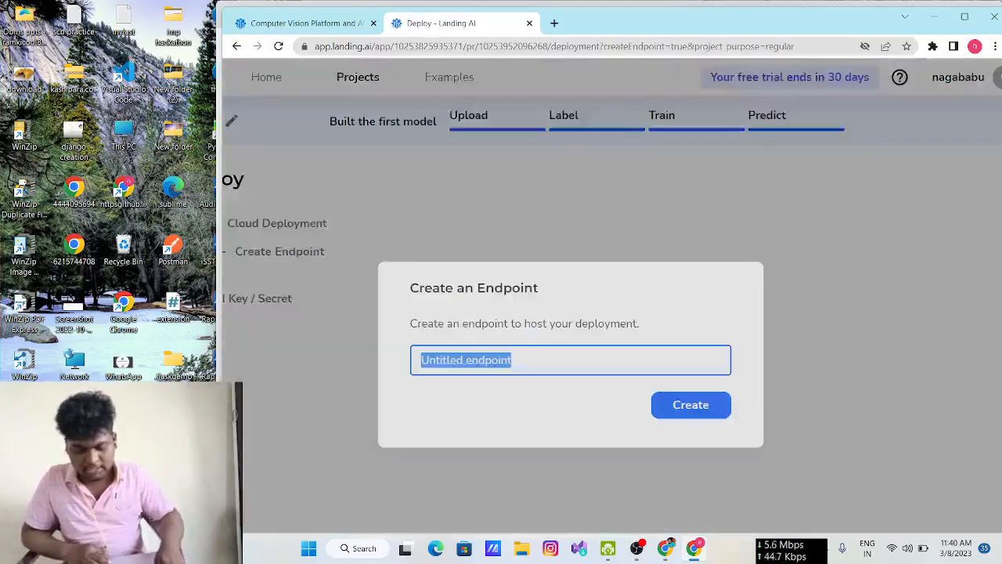
click(520, 359)
key(BackSpace)
key(BackSpace)
key(BackSpace)
key(BackSpace)
key(BackSpace)
key(BackSpace)
key(BackSpace)
key(BackSpace)
key(BackSpace)
key(BackSpace)
key(BackSpace)
key(BackSpace)
key(BackSpace)
key(BackSpace)
key(BackSpace)
key(BackSpace)
key(BackSpace)
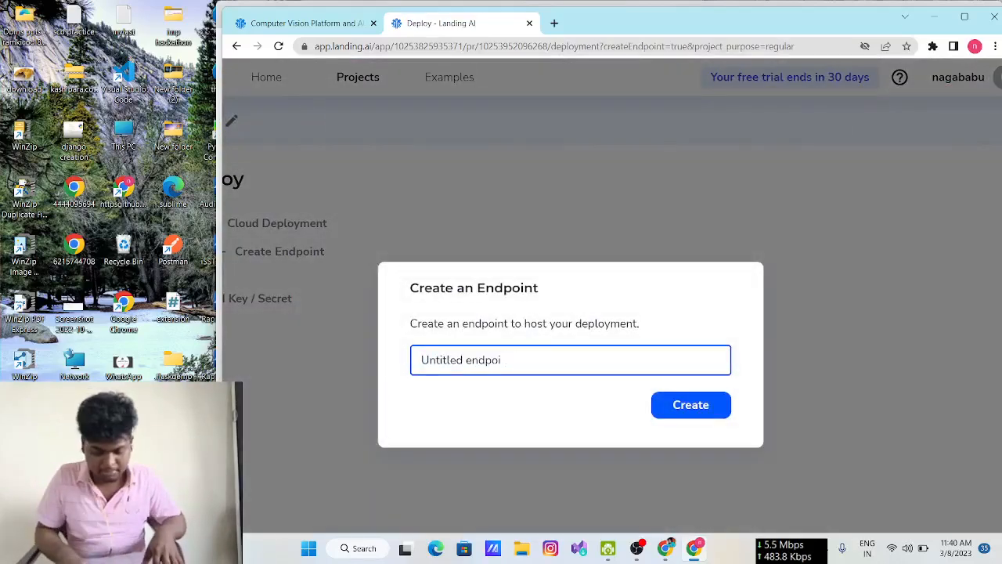
text(nag)
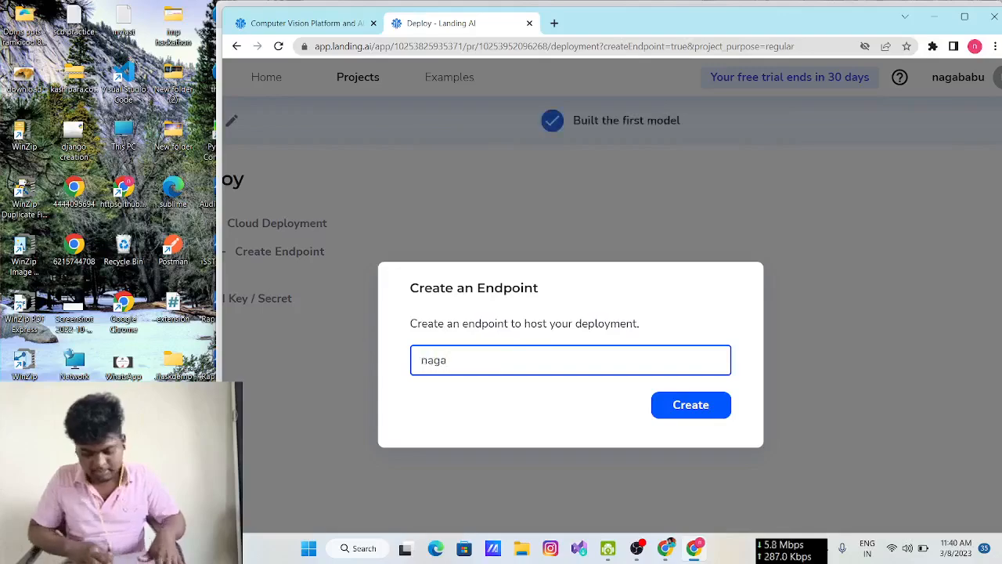
text(a)
click(656, 405)
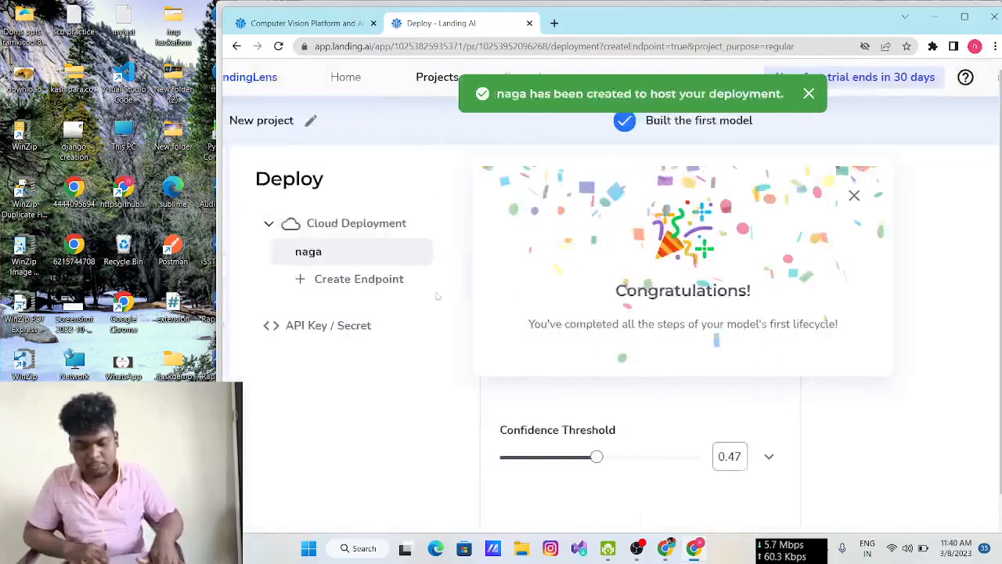
- View the project's API key and secret page and dismiss the congratulations message
scroll(437, 296, down, 2)
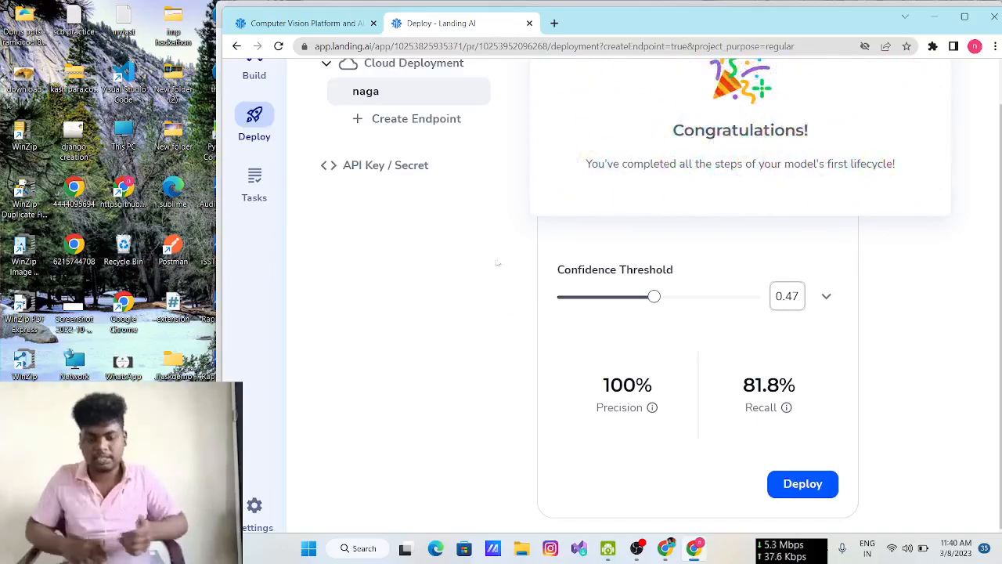
click(417, 171)
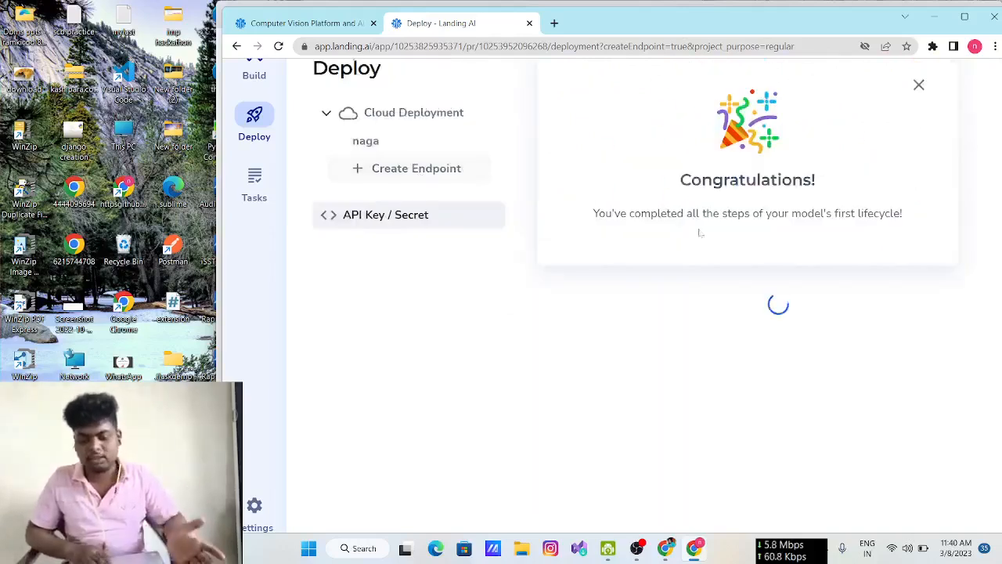
scroll(712, 351, up, 2)
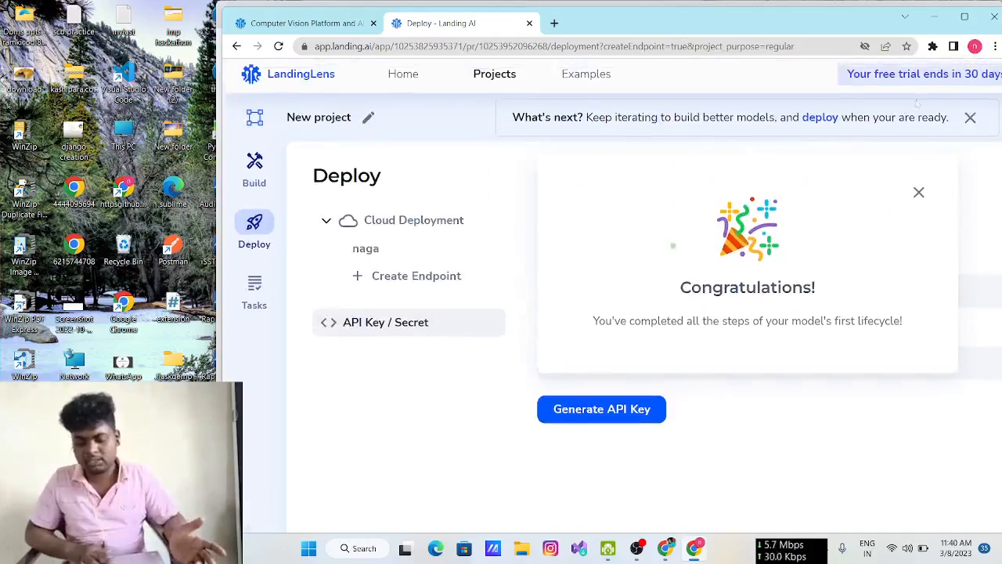
click(919, 190)
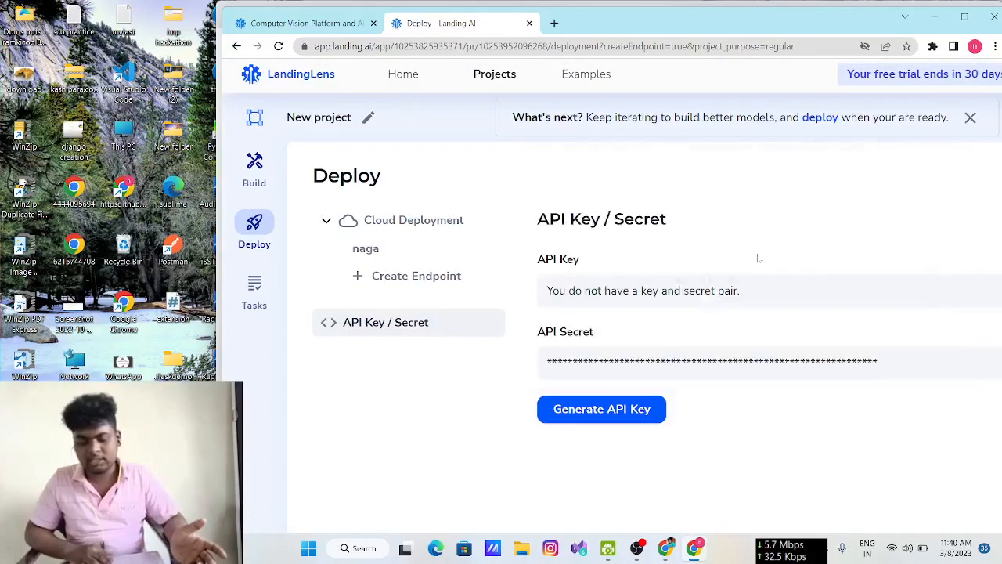
- Switch to the campus project in the other browser window and examine its images with their ground truth and prediction boxes
click(930, 17)
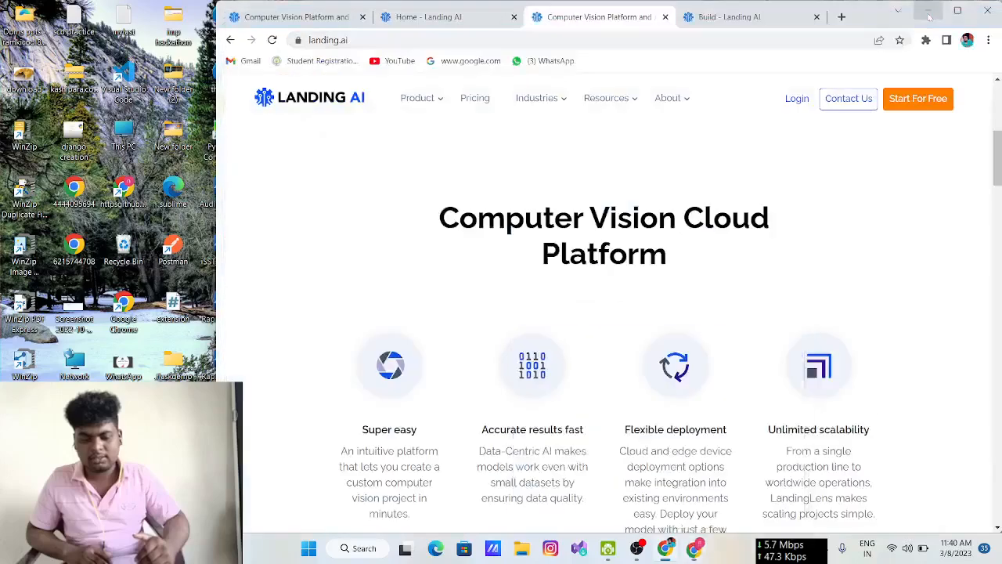
click(729, 17)
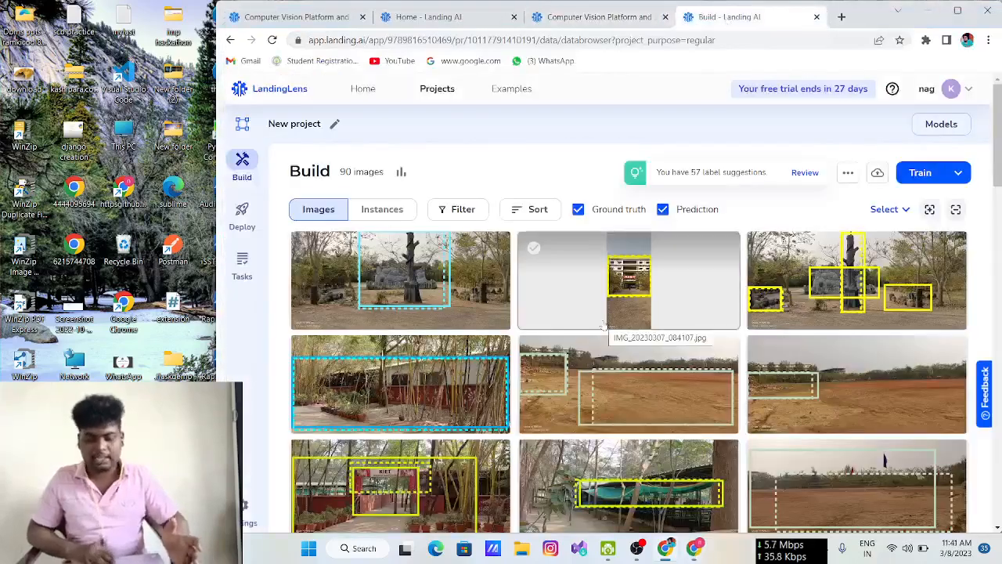
scroll(408, 319, down, 8)
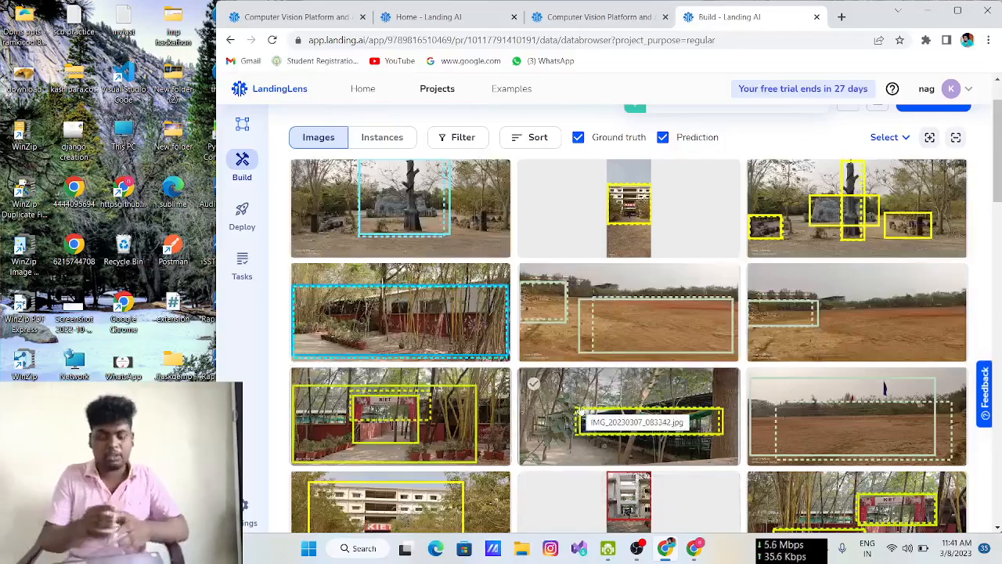
scroll(580, 413, up, 1)
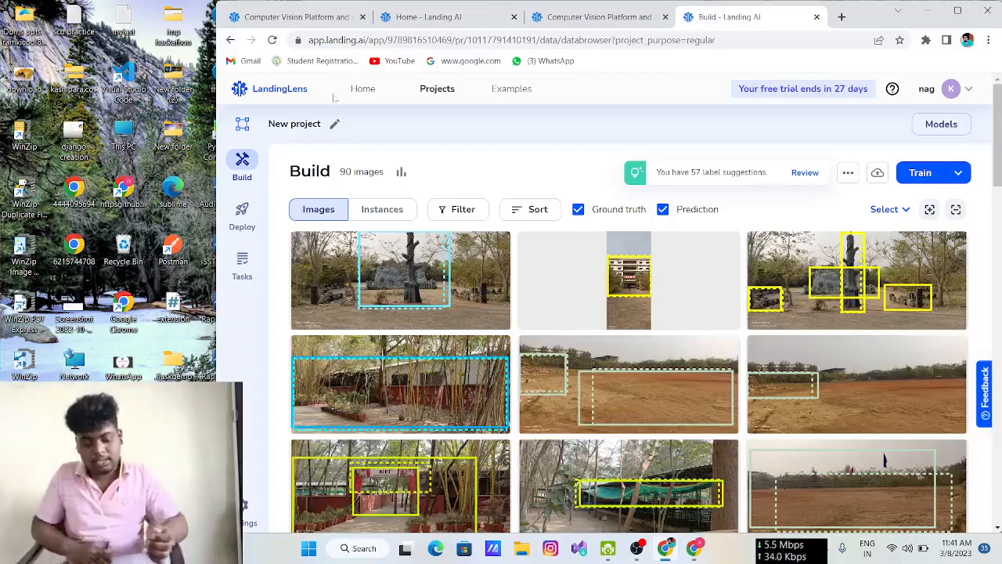
scroll(479, 289, down, 3)
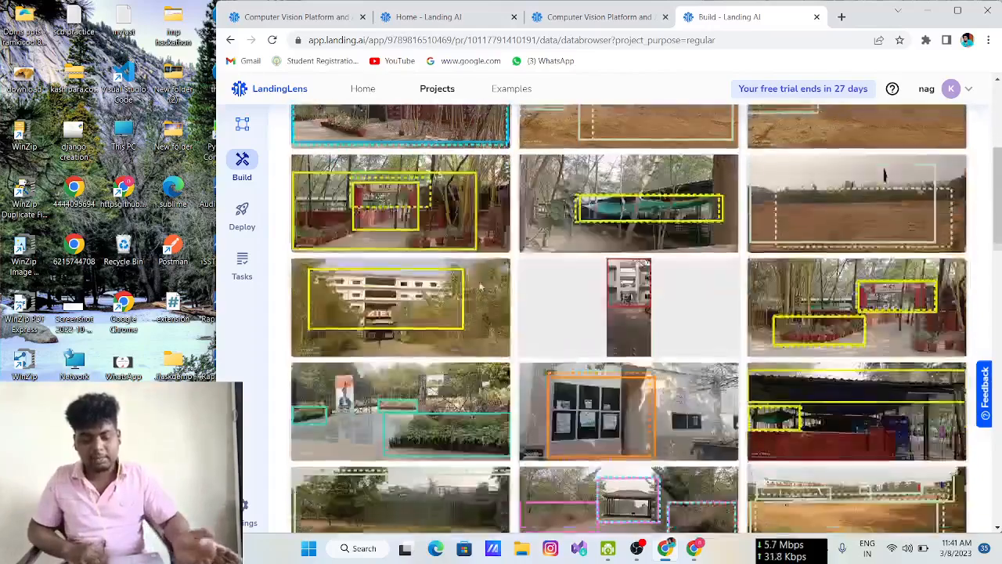
scroll(480, 289, down, 2)
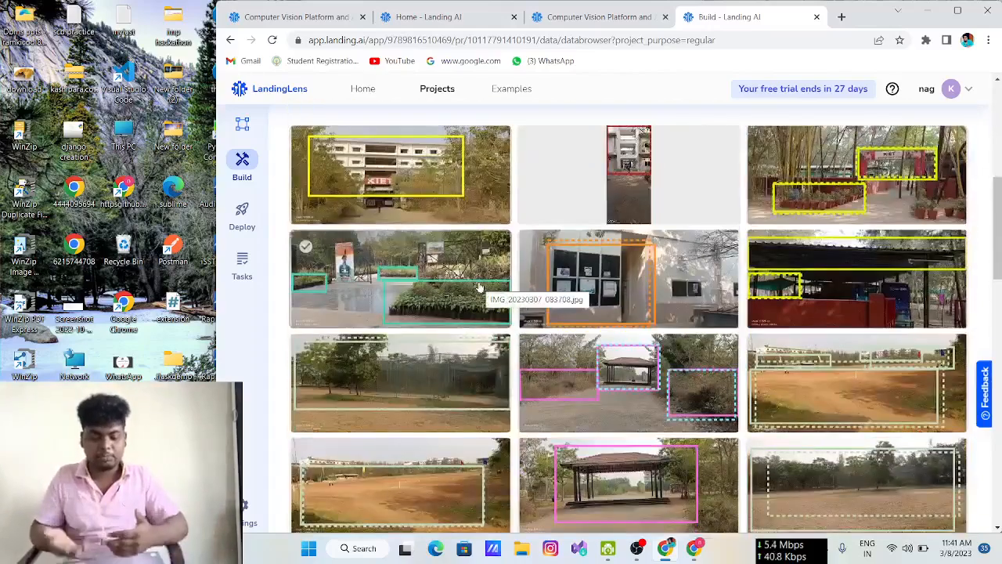
scroll(480, 289, up, 5)
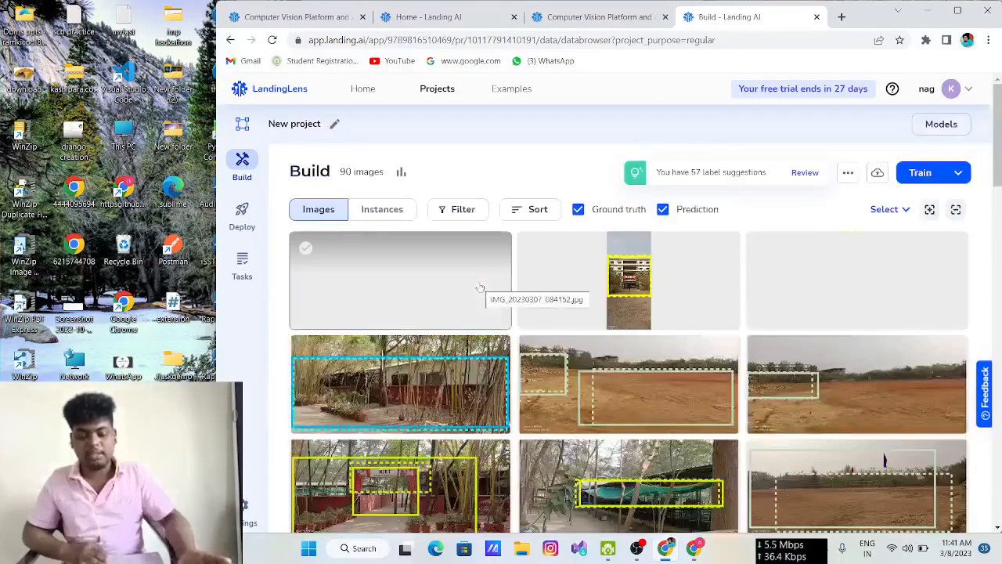
- Show the deployment setup of the campus project's kiet endpoint
click(243, 216)
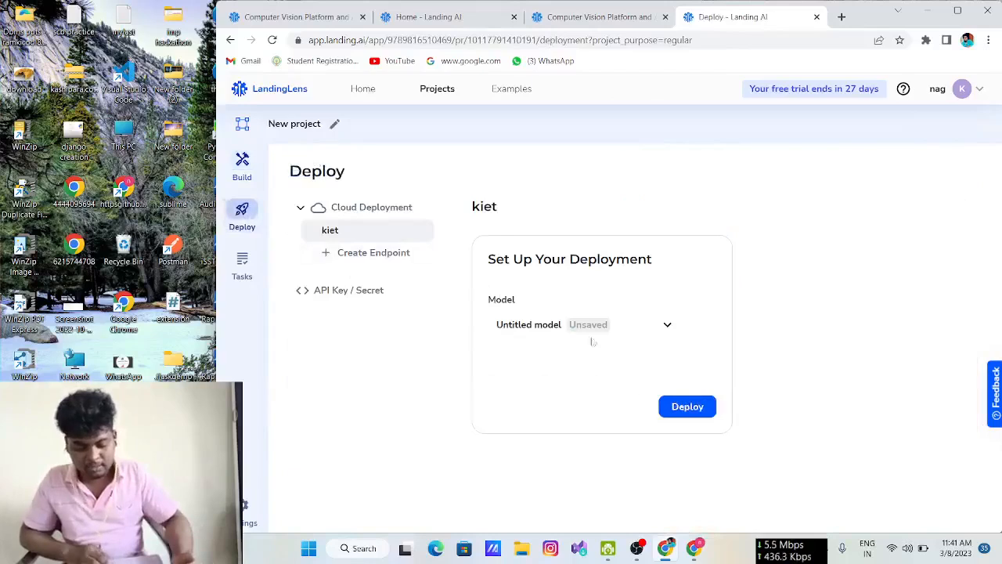
click(237, 167)
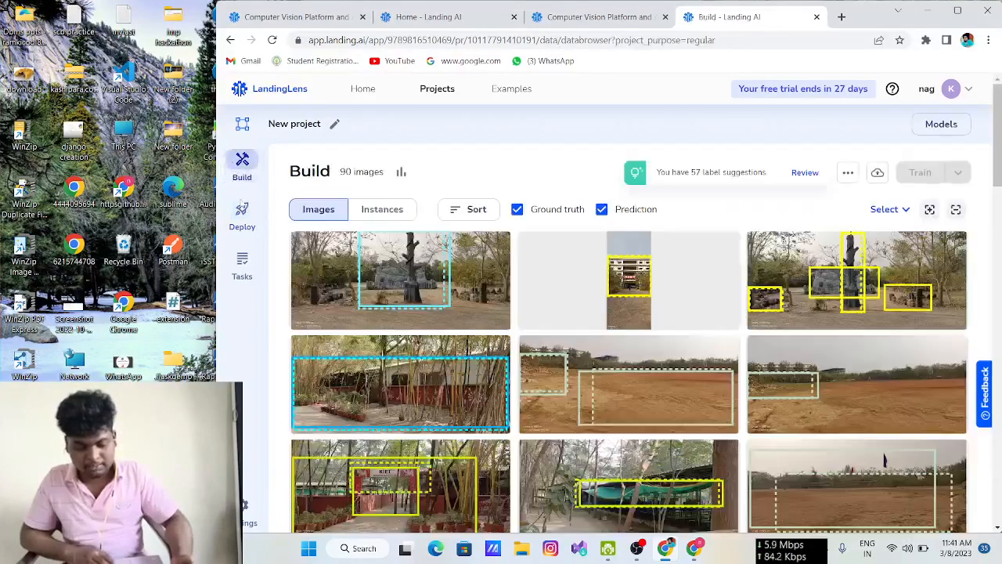
click(244, 220)
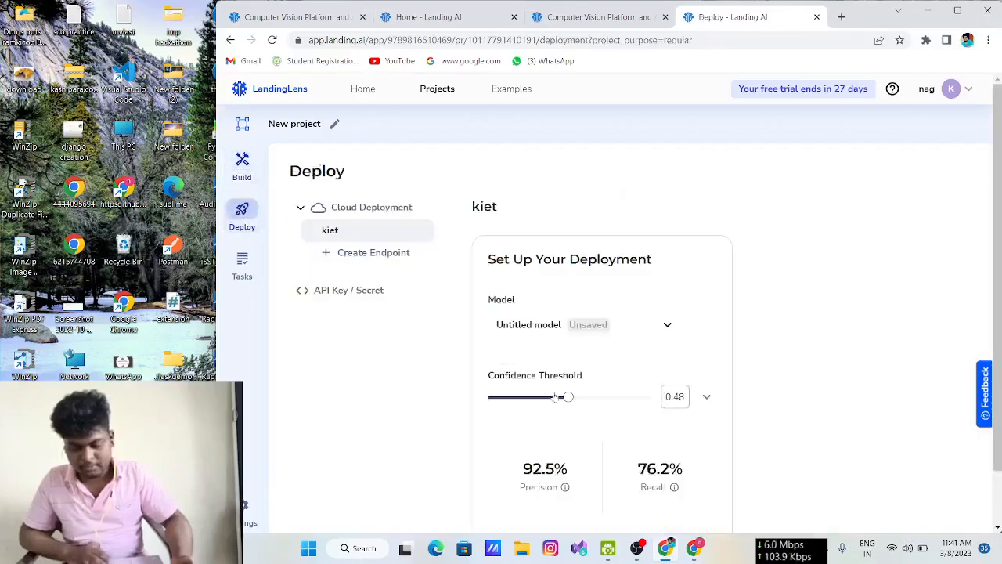
- Start deploying the campus model to the kiet endpoint, saving it under the name Untitled model
scroll(553, 396, down, 1)
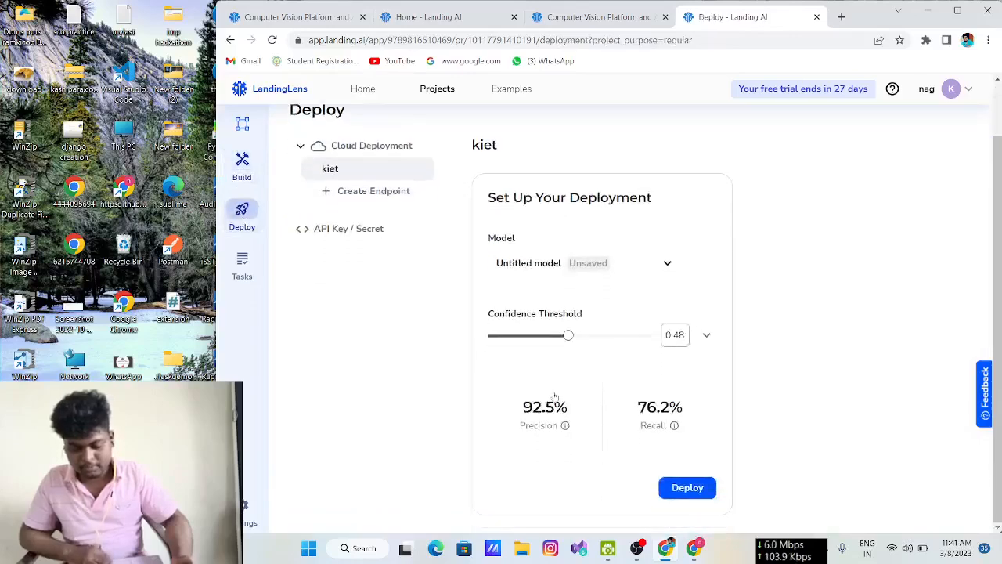
click(674, 491)
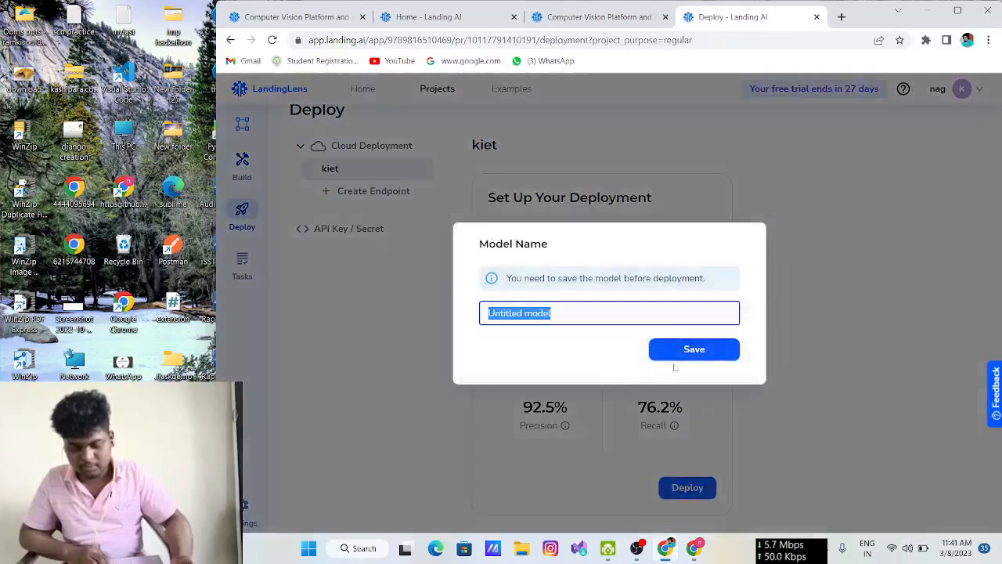
click(675, 353)
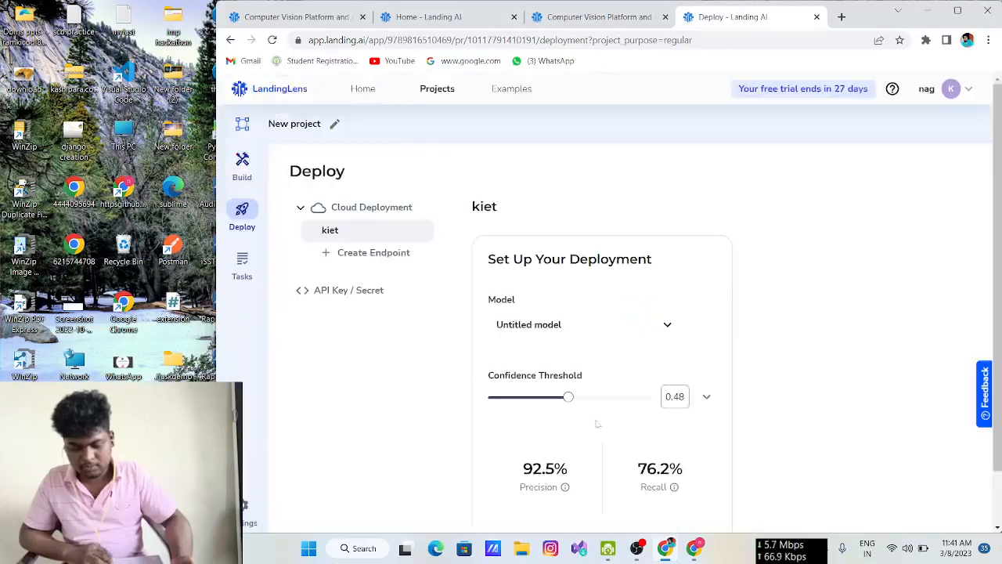
scroll(597, 423, down, 1)
scroll(597, 423, up, 1)
scroll(597, 424, down, 1)
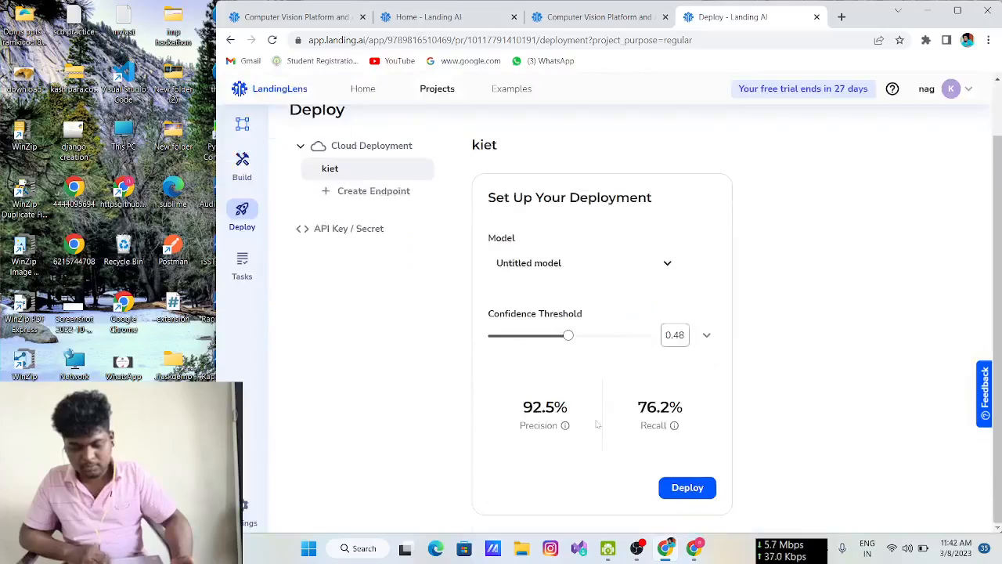
- Return to the campus project's images, train a new model on them and follow its training progress
click(242, 164)
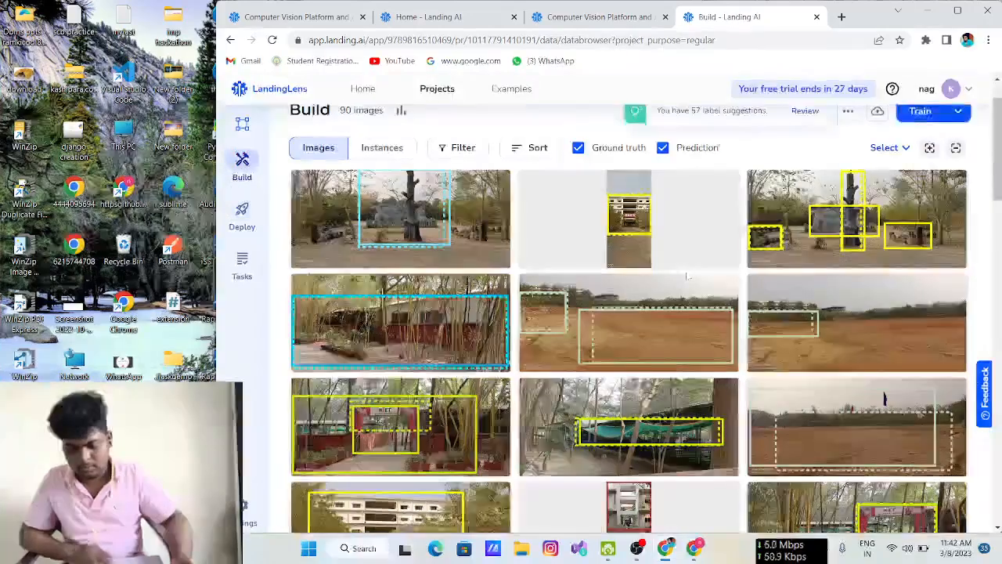
scroll(688, 275, up, 1)
click(924, 172)
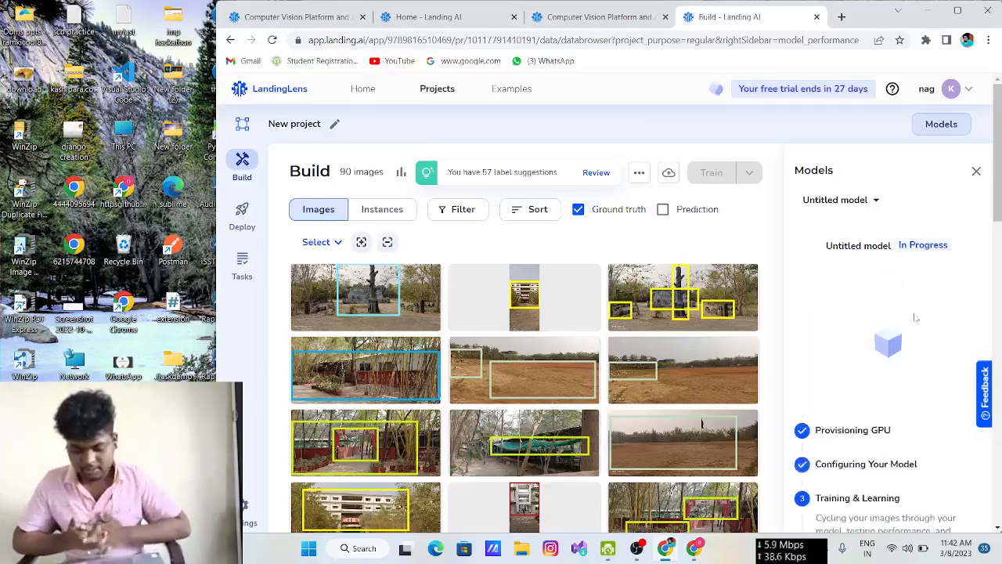
scroll(915, 317, down, 2)
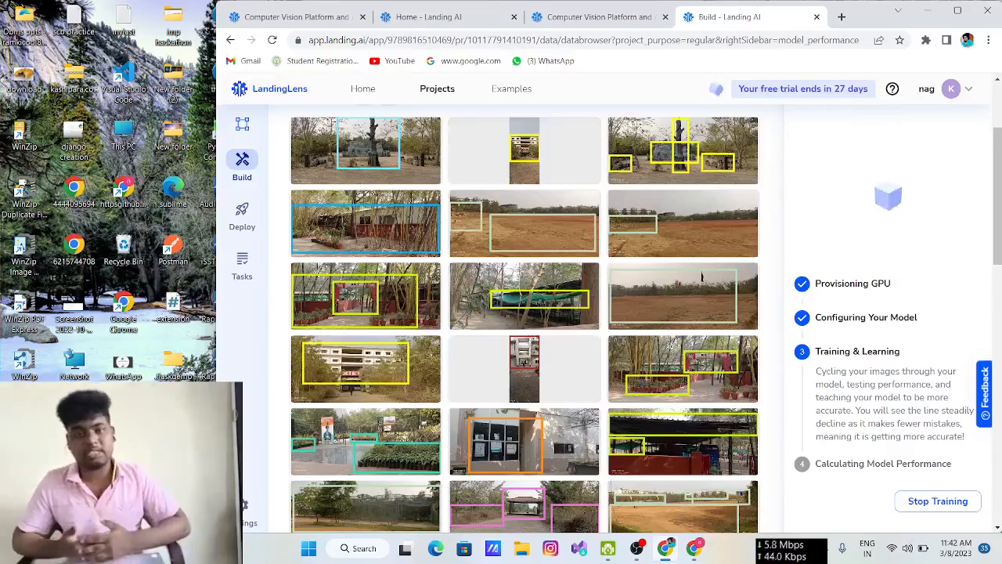
scroll(675, 337, up, 3)
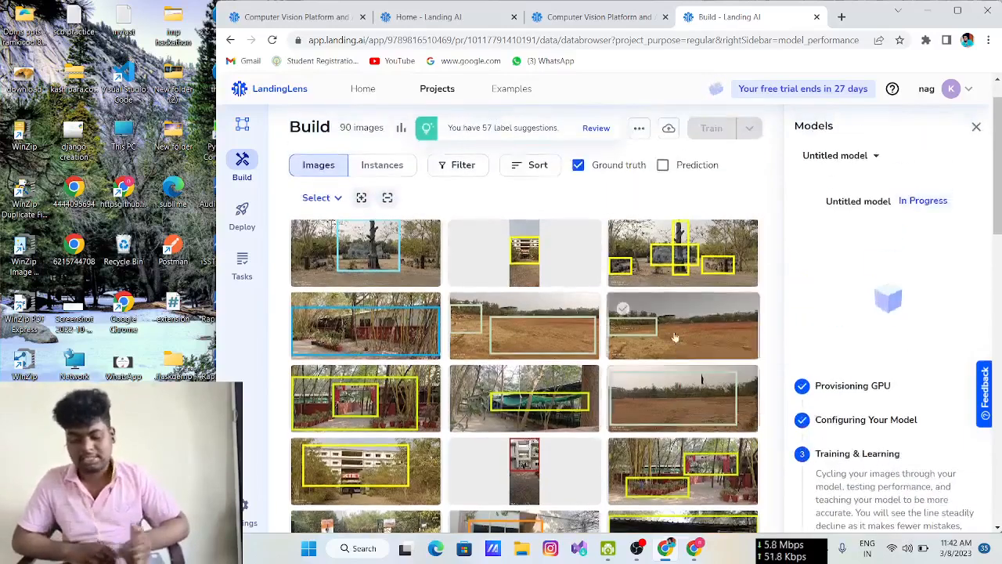
scroll(675, 337, up, 1)
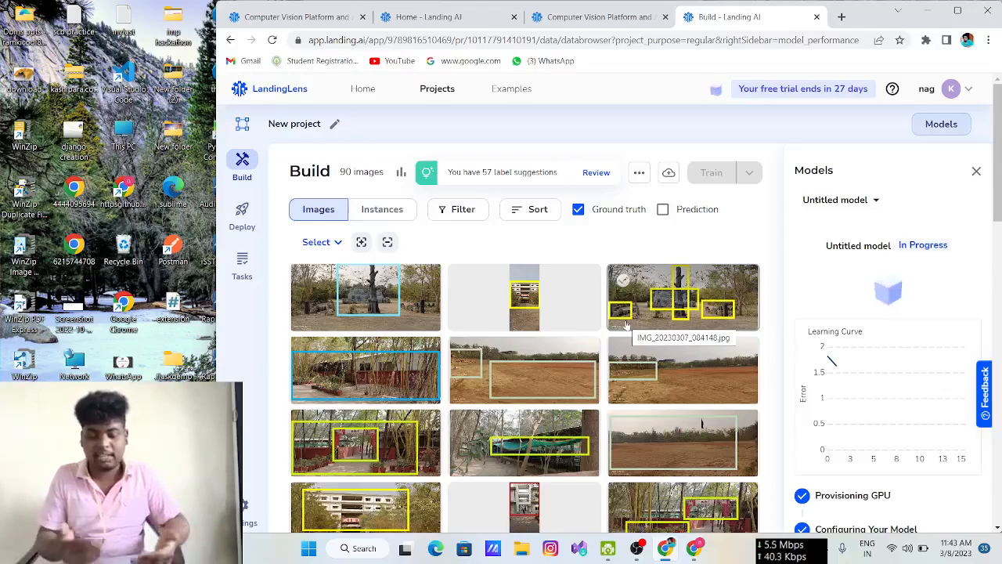
scroll(862, 335, down, 2)
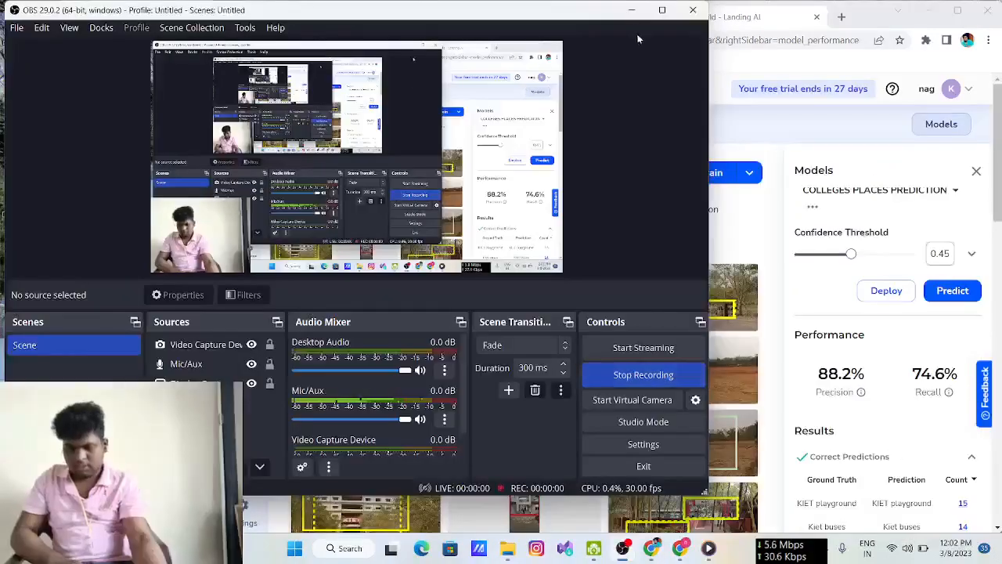
- Examine the precision, recall and lists of correct and incorrect predictions of the COLLEGES PLACES PREDICTION model
click(631, 11)
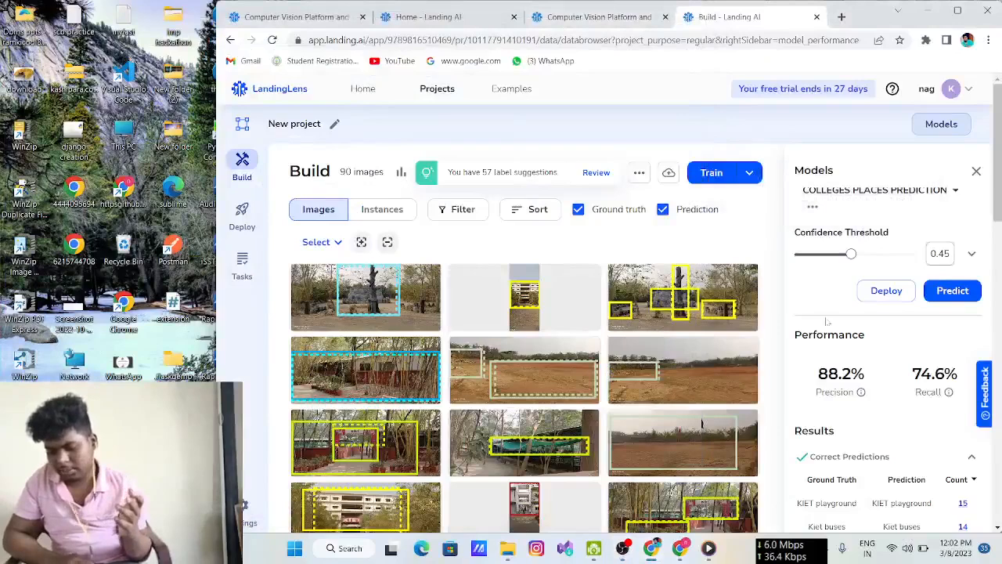
scroll(827, 320, down, 2)
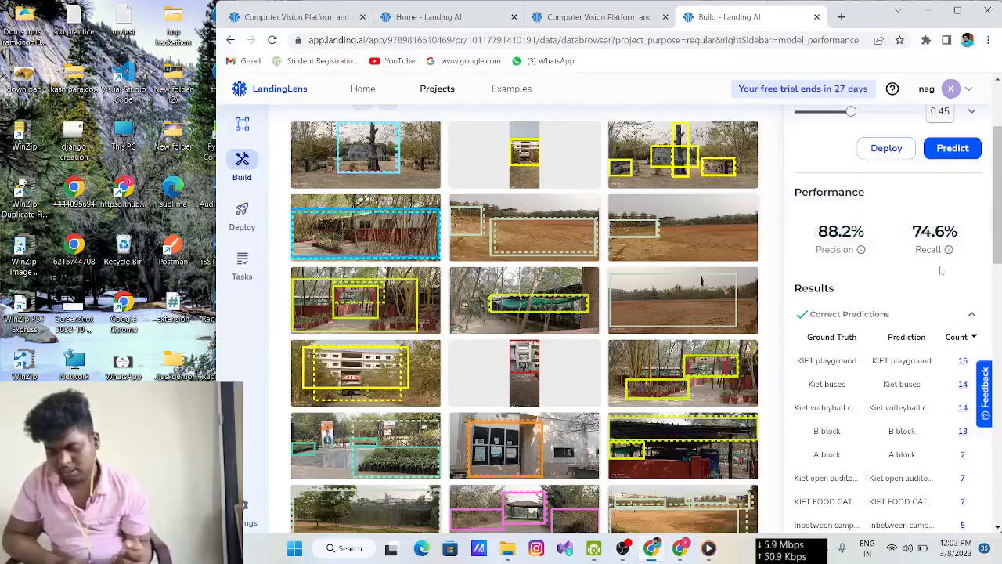
scroll(939, 269, down, 1)
scroll(939, 268, down, 5)
scroll(940, 269, up, 3)
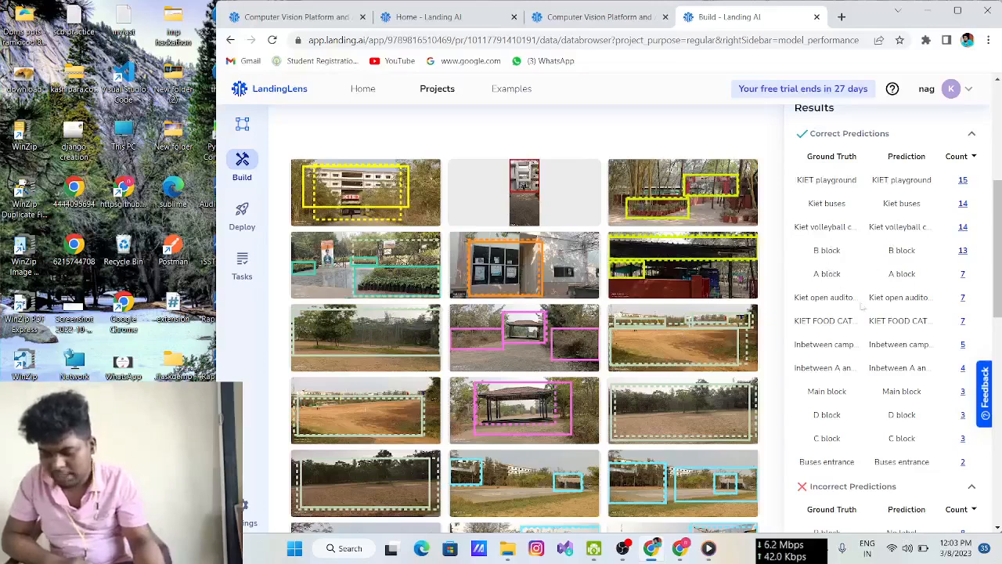
scroll(888, 324, down, 4)
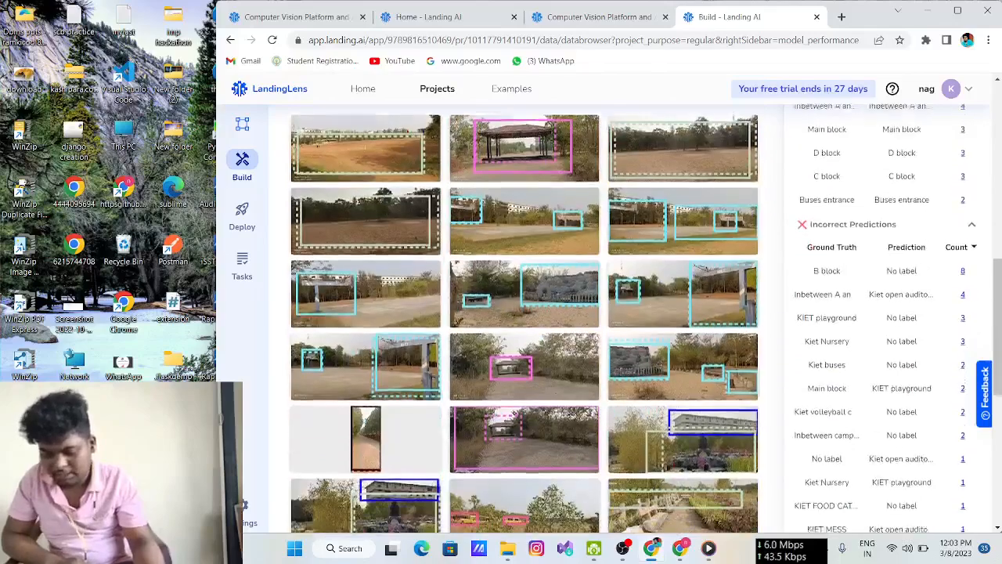
scroll(888, 324, down, 5)
scroll(889, 326, up, 10)
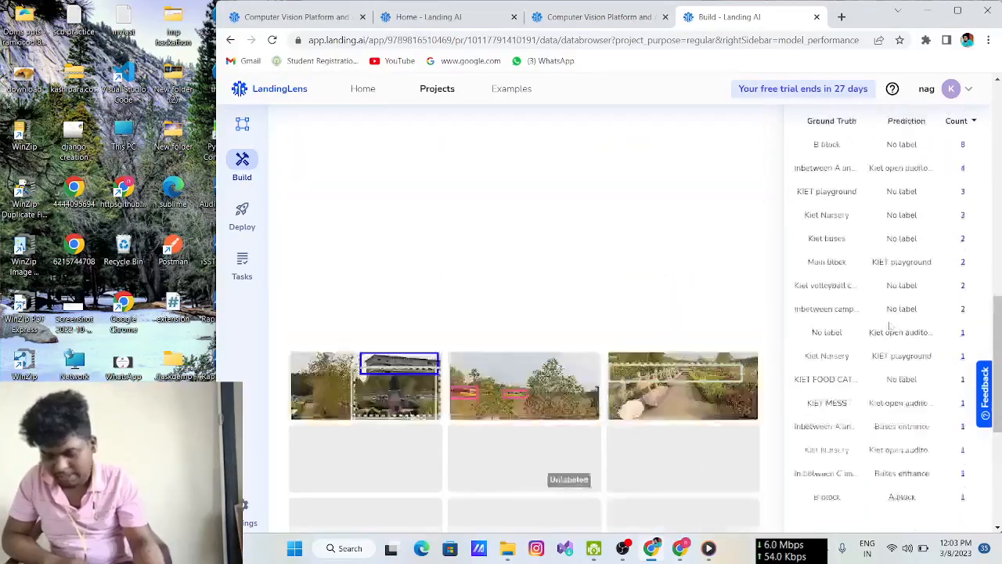
scroll(888, 324, up, 3)
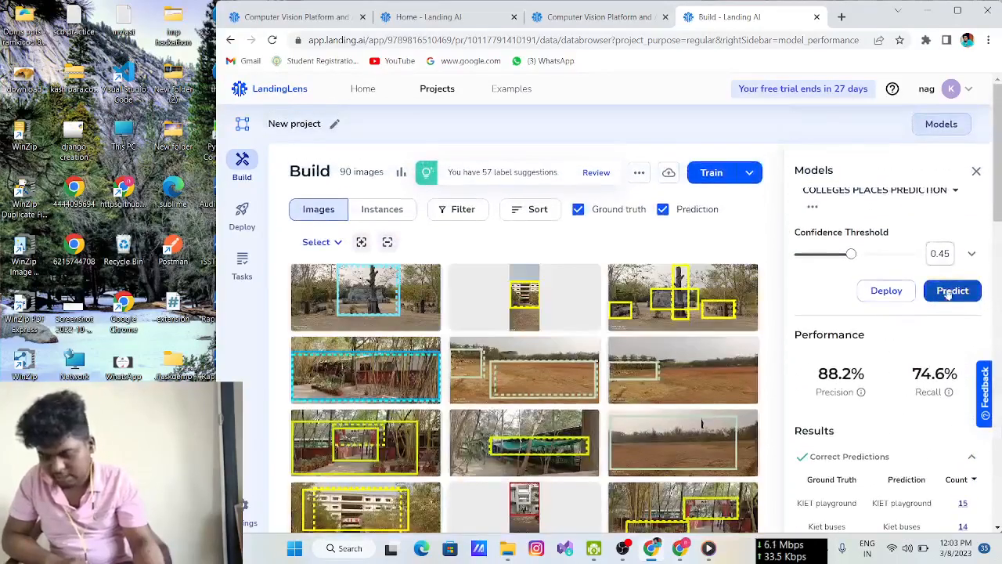
- Try the COLLEGES PLACES PREDICTION model on the image IMG_20230307_133428 from the kiet folder
click(951, 291)
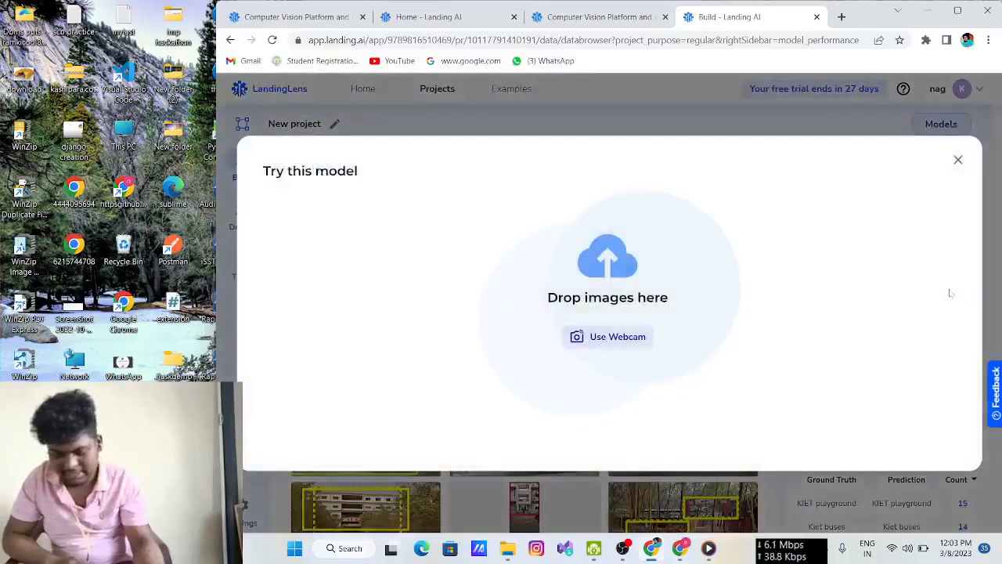
click(619, 280)
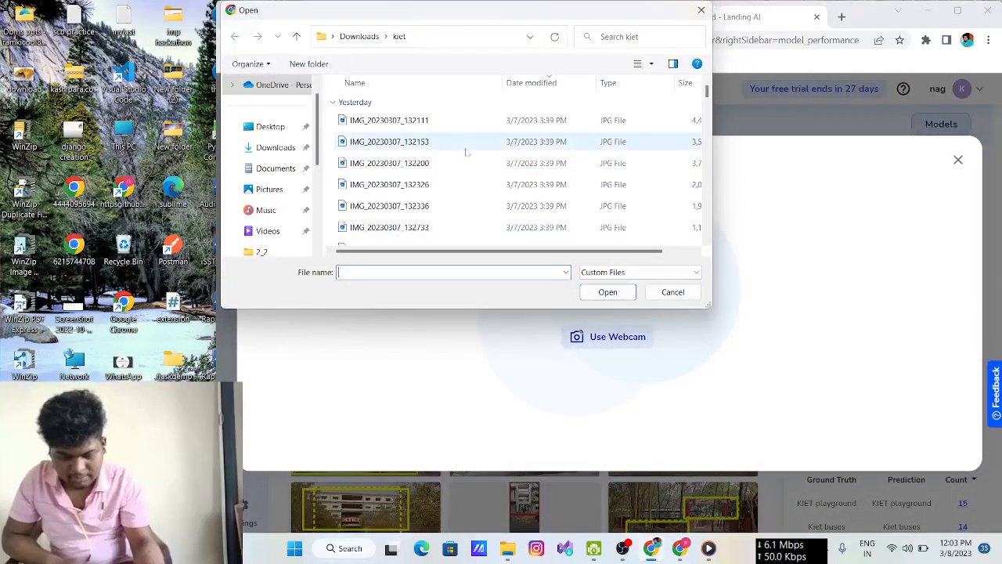
scroll(467, 153, down, 2)
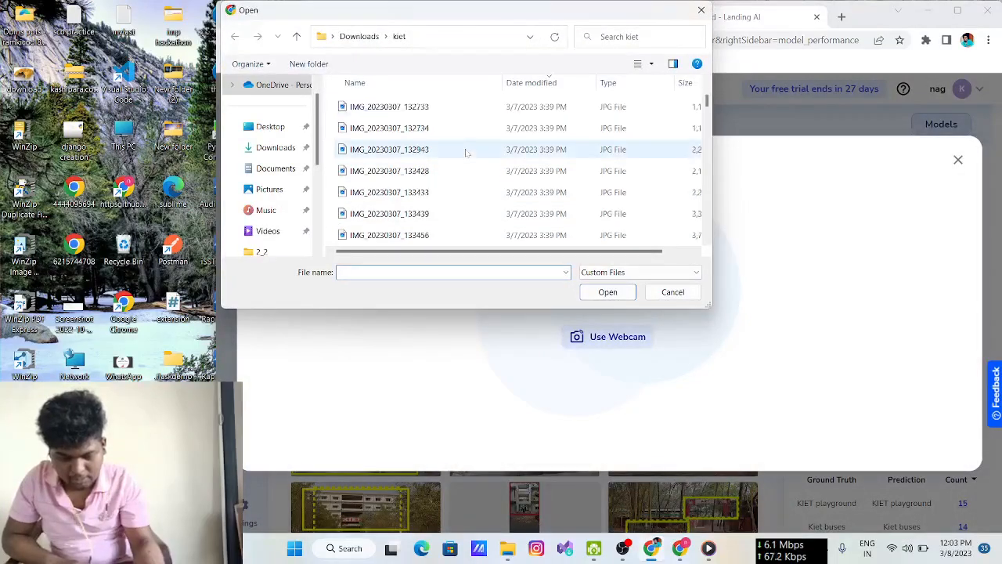
click(411, 170)
click(606, 293)
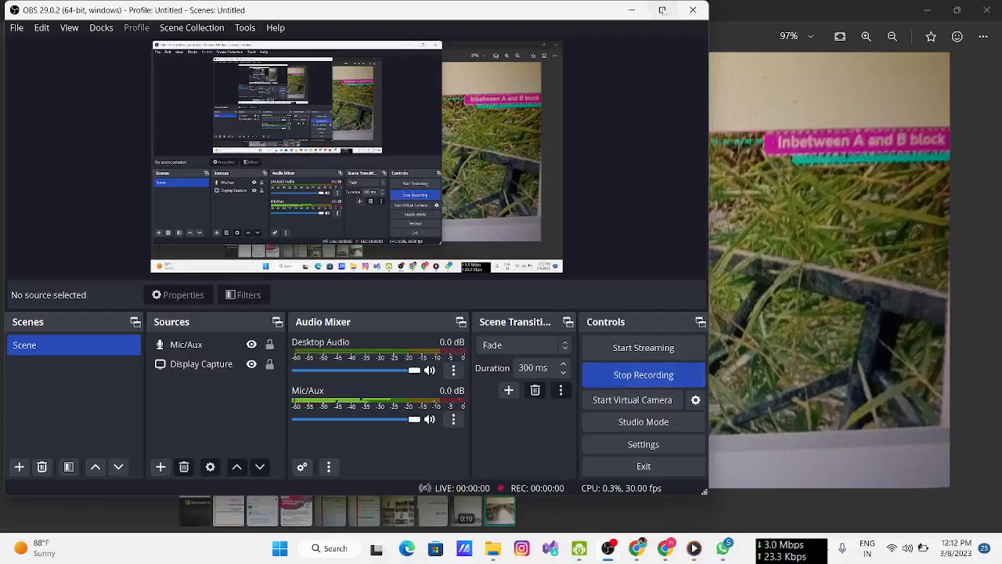
- Minimize the recording window to view the walkway photo labelled Inbetween A and B block in WhatsApp
click(634, 9)
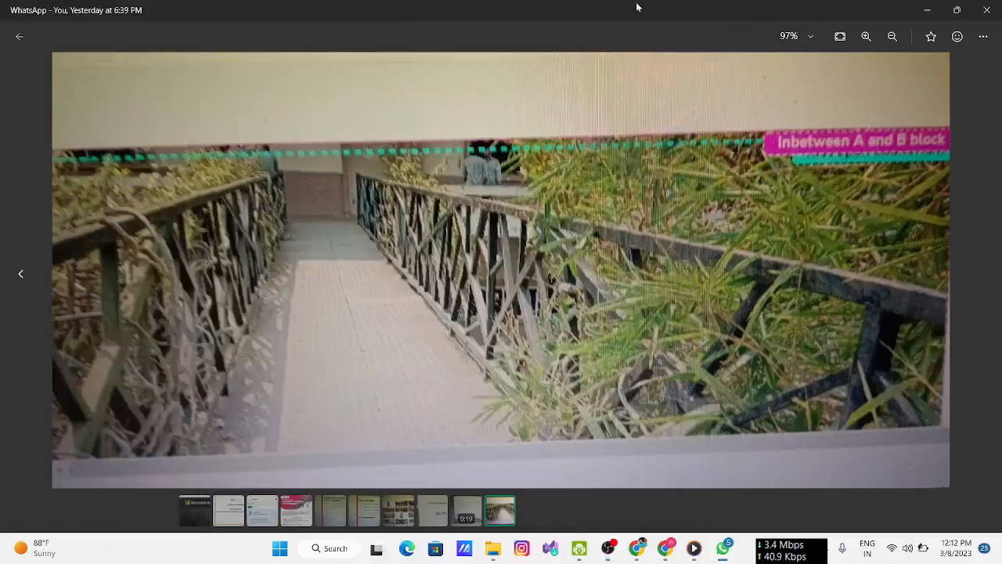